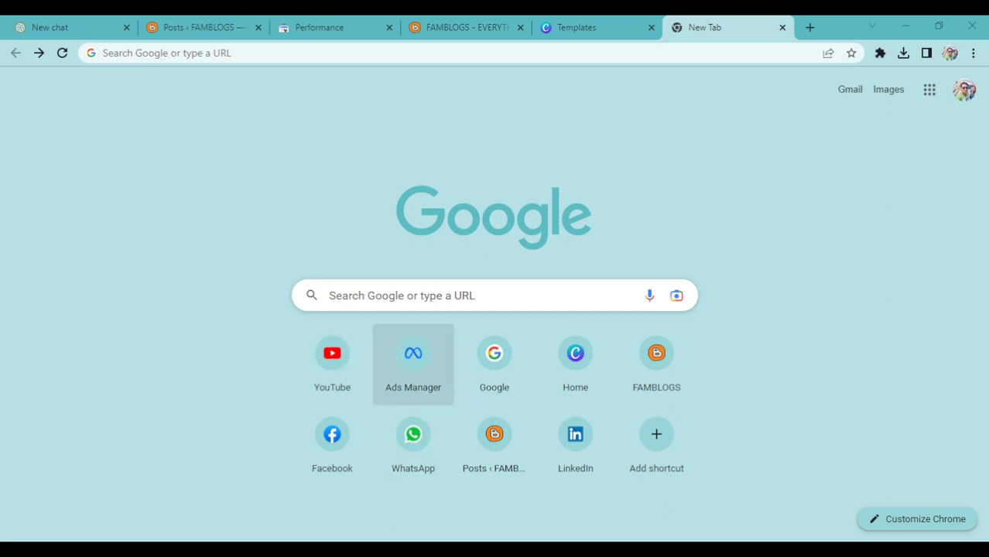
Open Ads Manager and create a custom report from the campaigns table
left_click(414, 360)
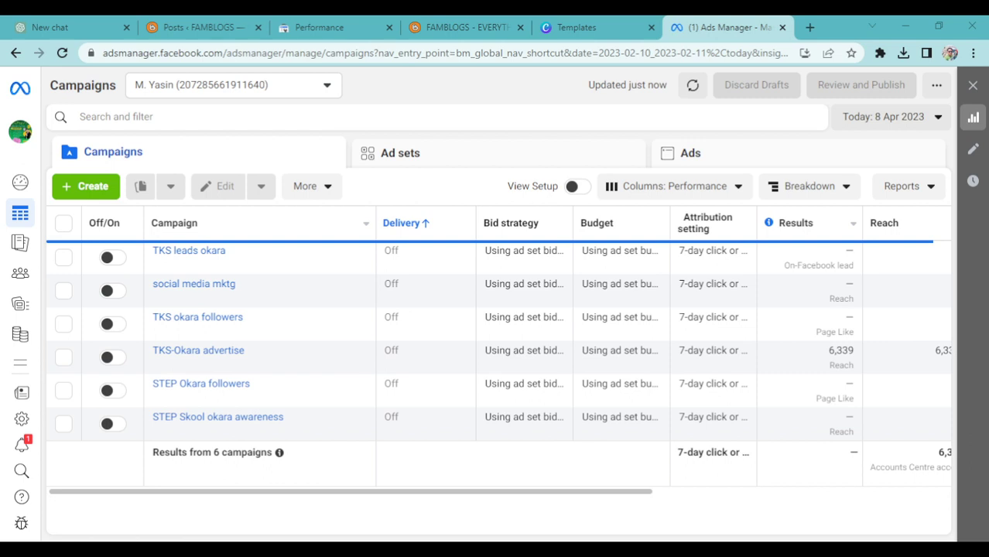
left_click(232, 85)
left_click(232, 86)
left_click_drag(350, 492, 646, 492)
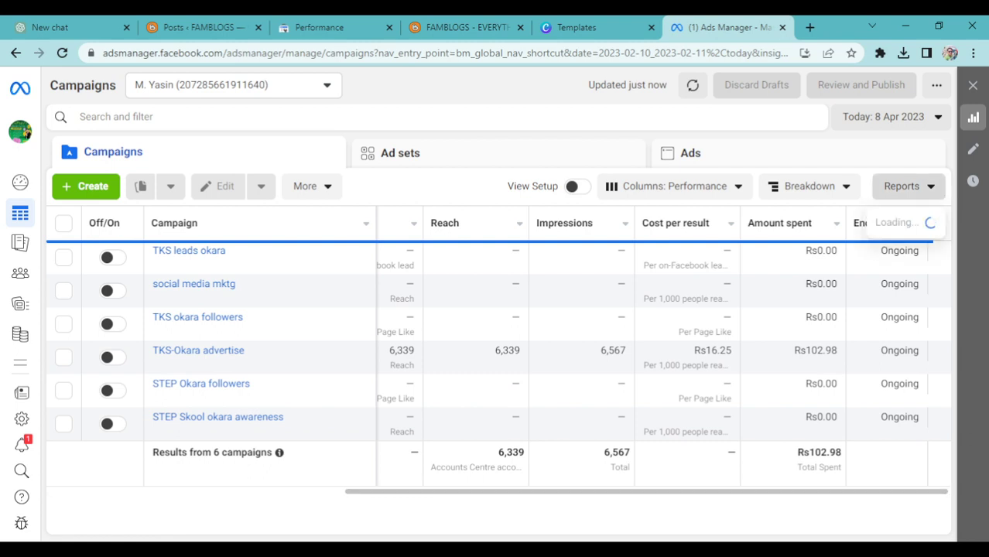
left_click(906, 185)
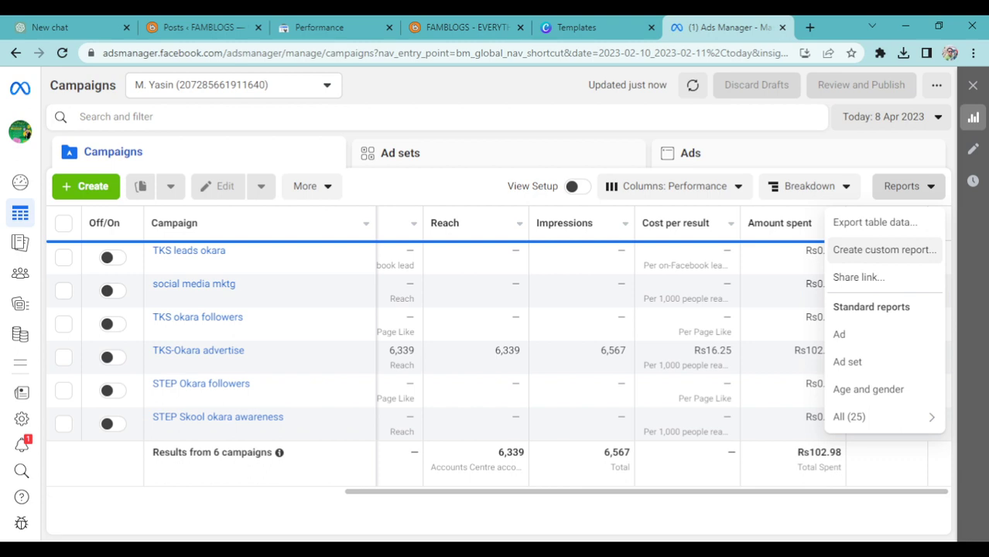
left_click(885, 250)
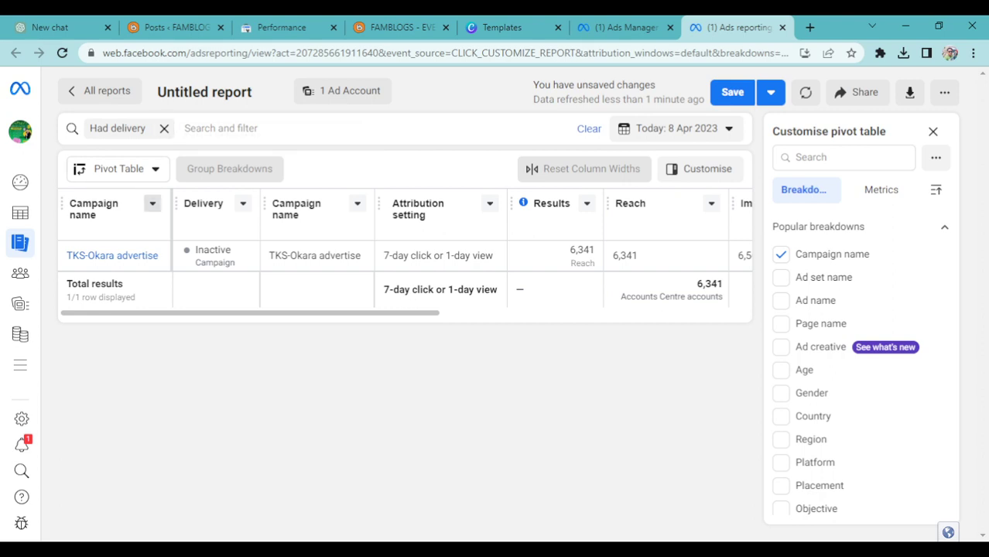
left_click(153, 204)
left_click(152, 204)
left_click(277, 128)
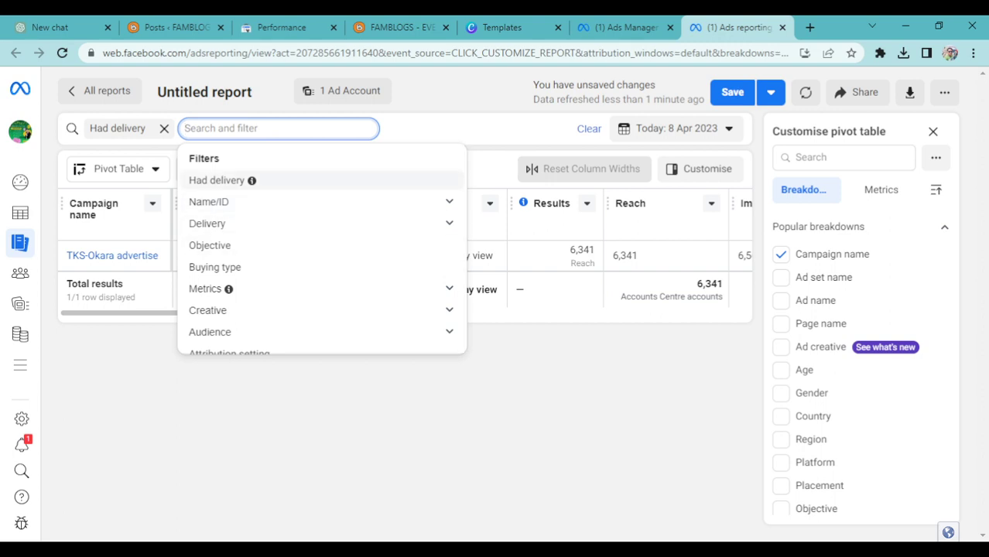
key("Escape")
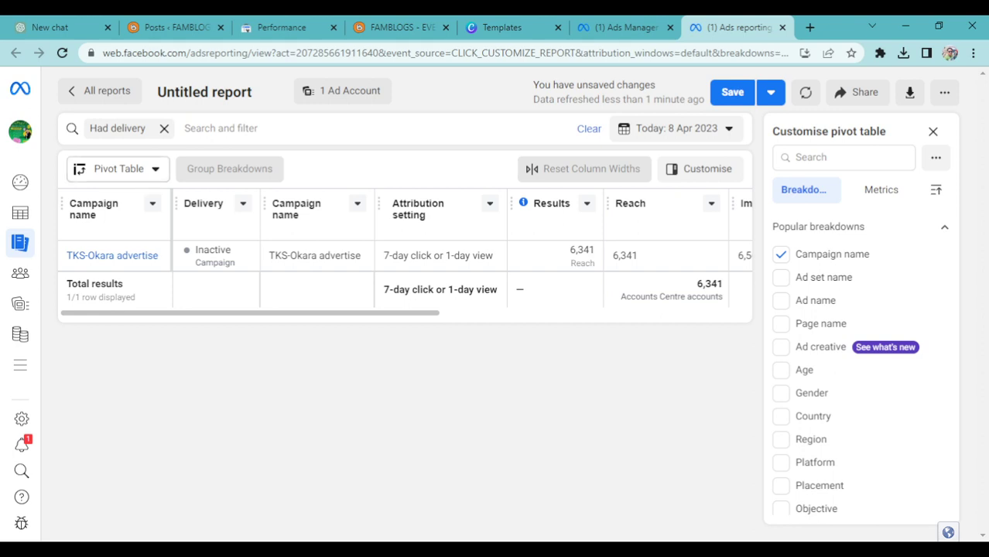
View the report as a trend chart and as a bar chart, and return it to the pivot table
left_click(118, 168)
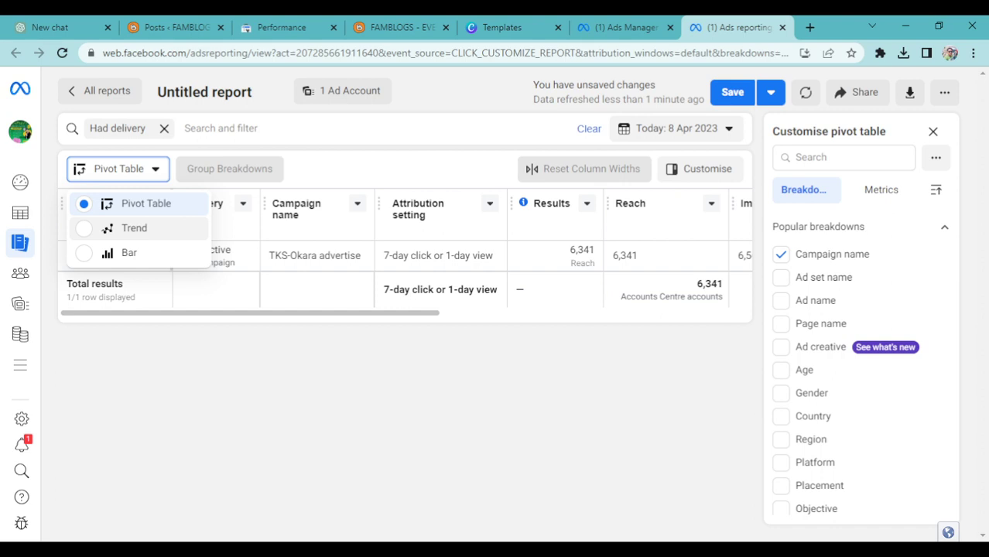
left_click(136, 229)
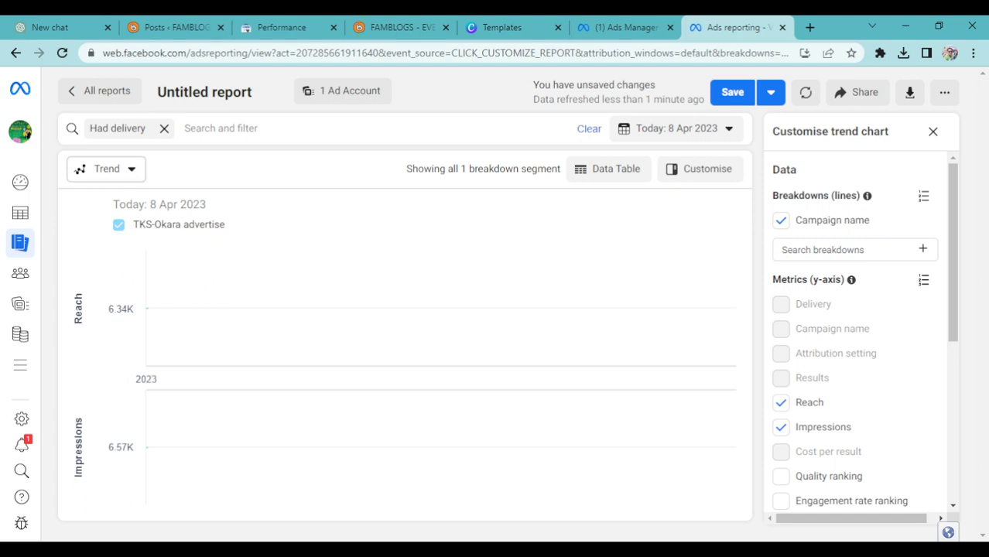
left_click(106, 169)
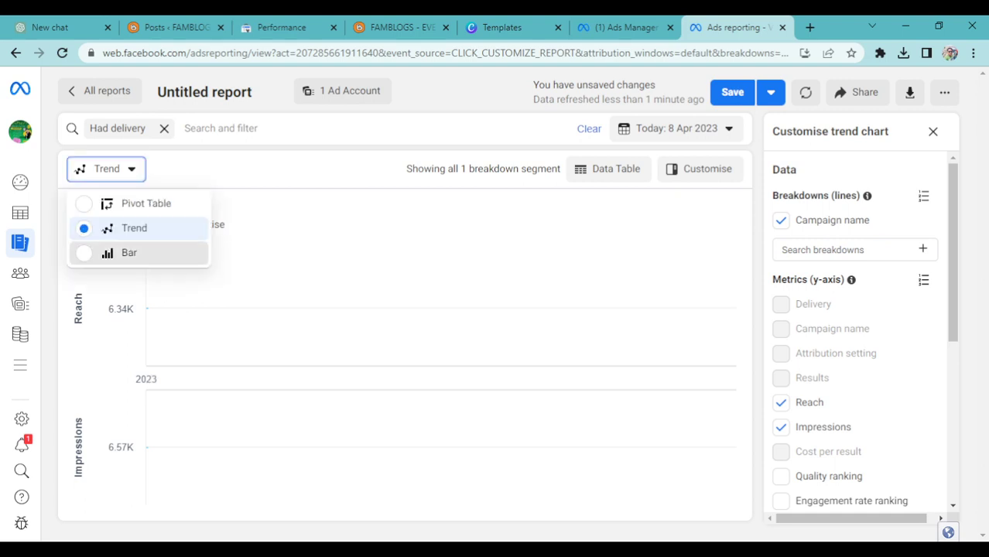
left_click(129, 252)
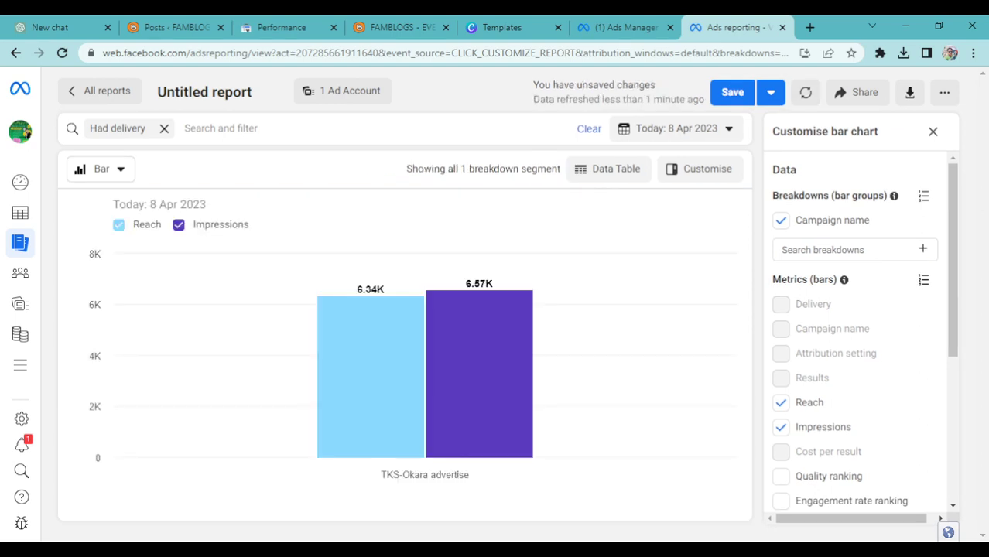
left_click(101, 168)
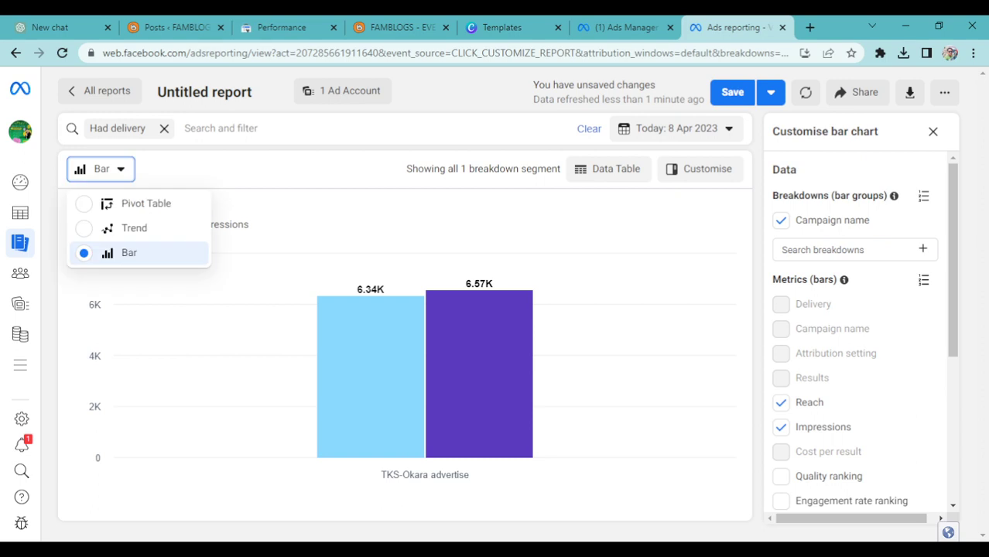
left_click(144, 203)
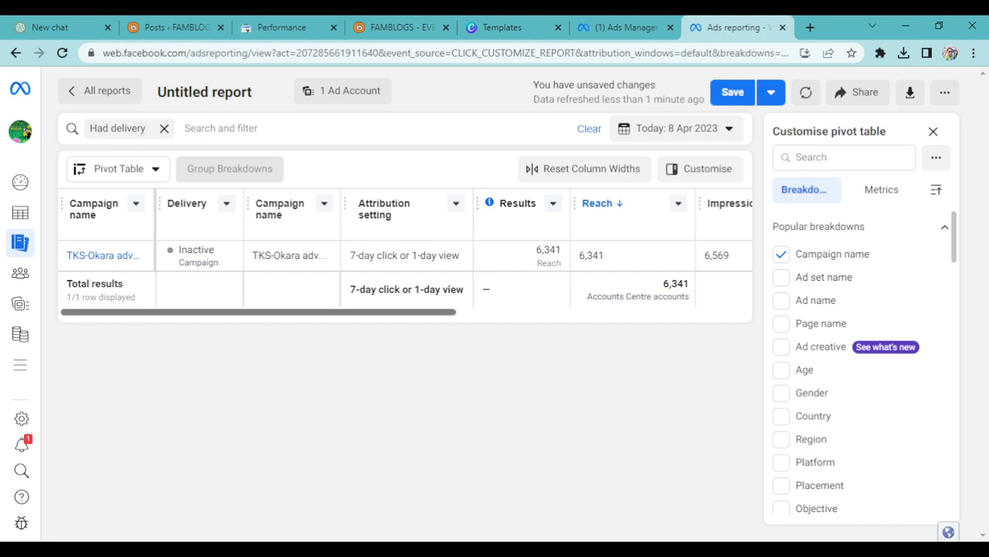
scroll(455, 252, "right", 6)
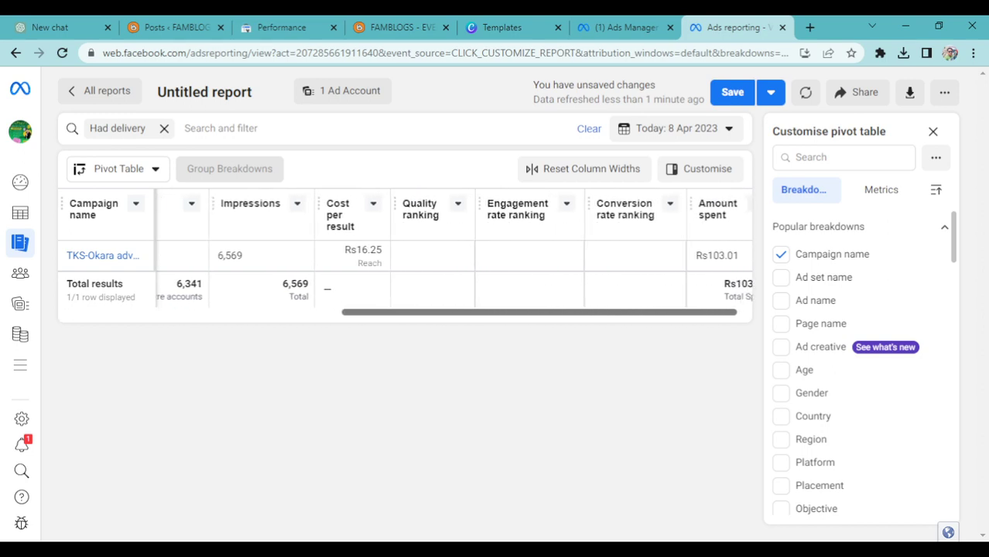
scroll(454, 253, "left", 6)
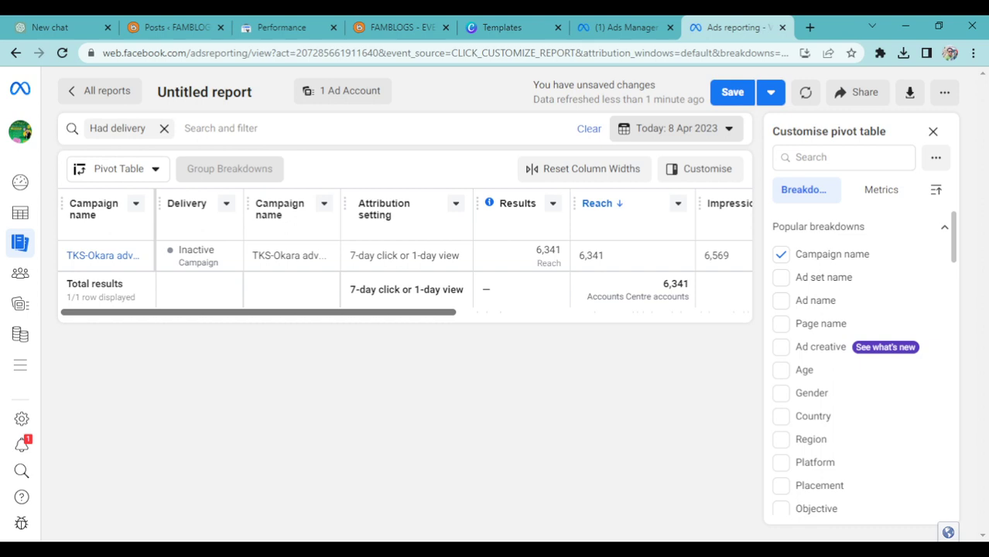
Set the report's date range to the last 30 days
left_click(677, 129)
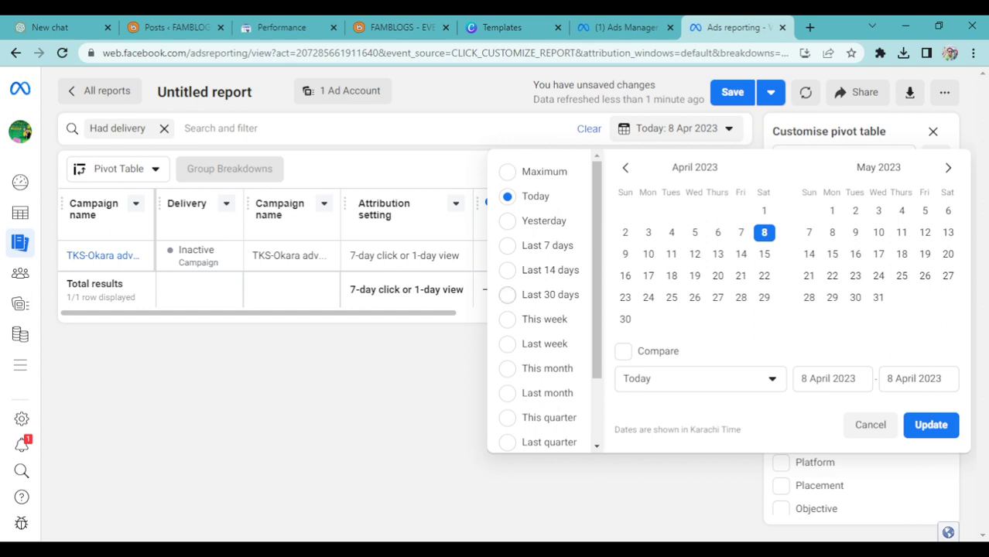
left_click(507, 295)
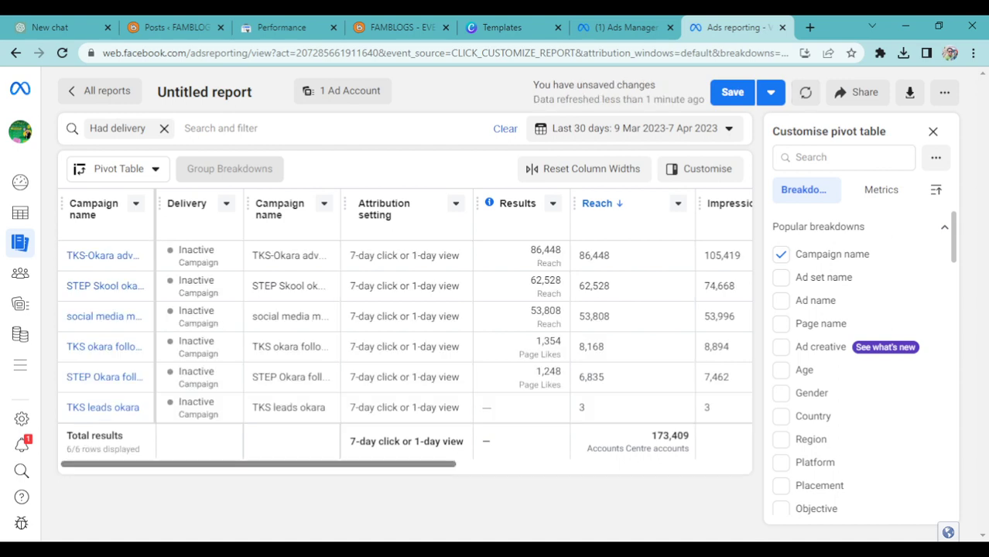
mouse_move(264, 464)
left_mouse_down()
mouse_move(576, 465)
mouse_move(263, 464)
left_mouse_up()
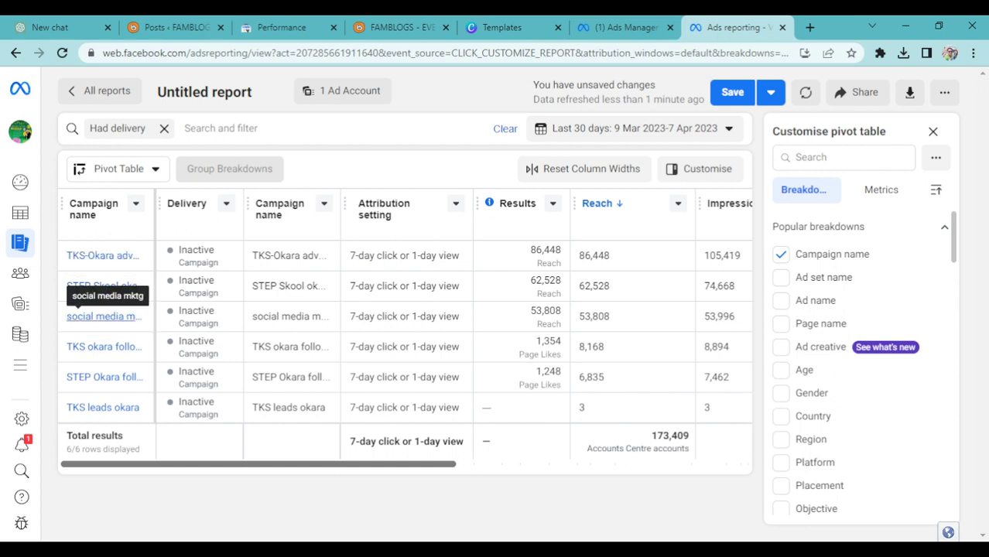
Try to filter the report by the campaign name "social media m"
left_click(232, 129)
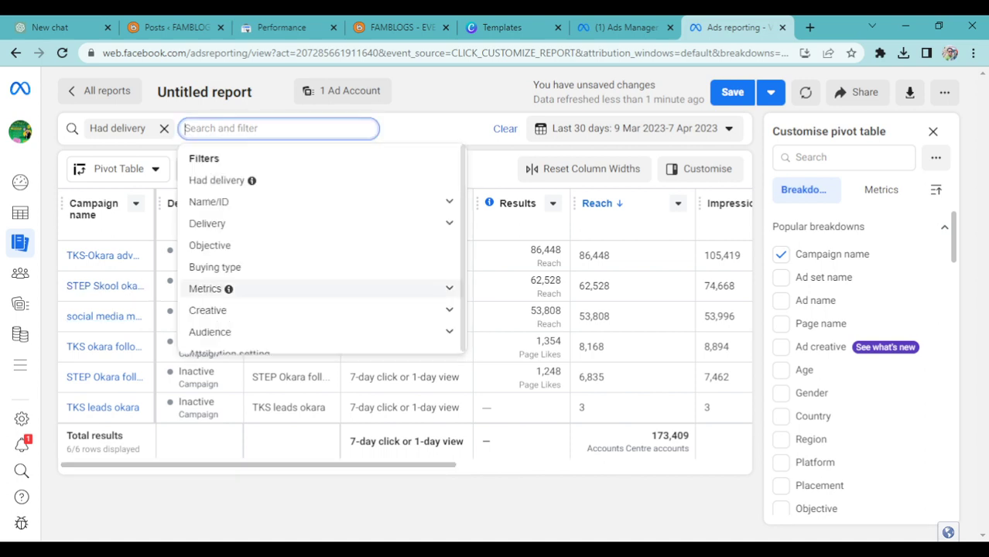
type("socia")
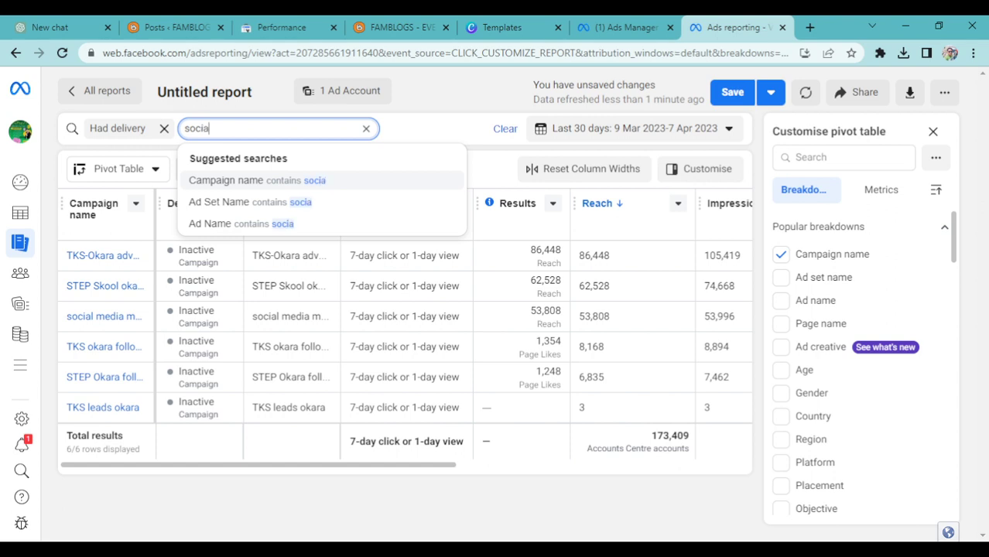
type("l media")
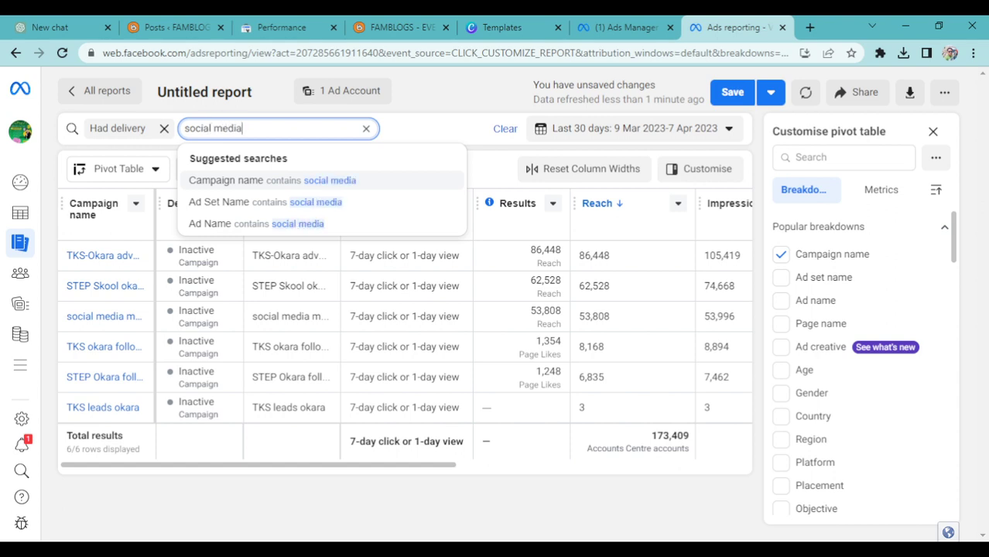
type(" m")
key("Return")
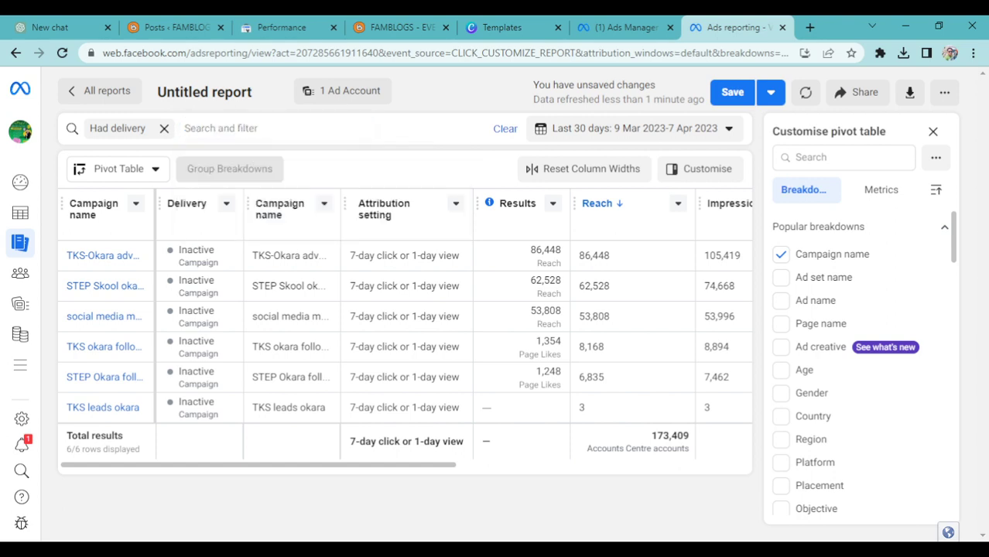
Filter the report to the STEP Skool okara awareness campaign for 11 March 2023 to 8 April 2023
left_click(242, 129)
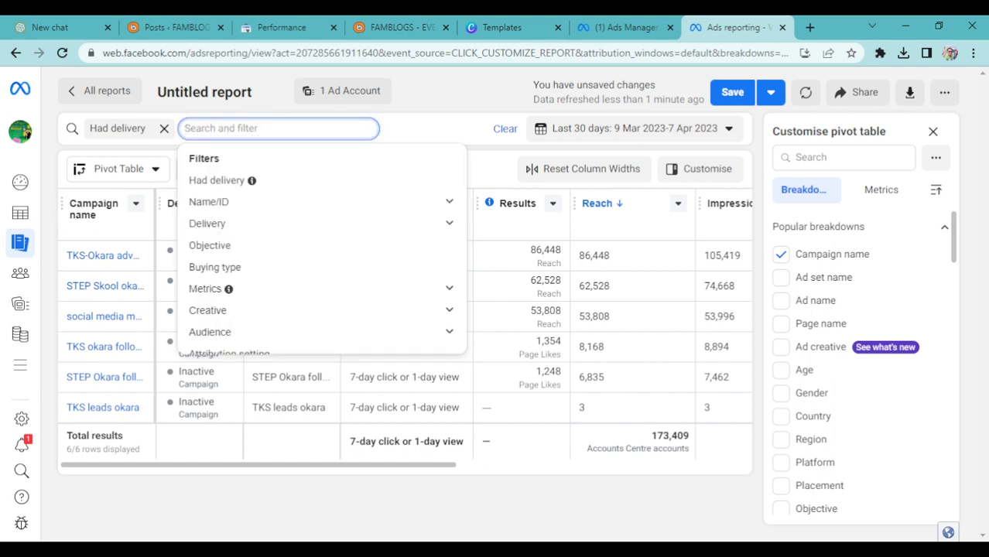
type("so")
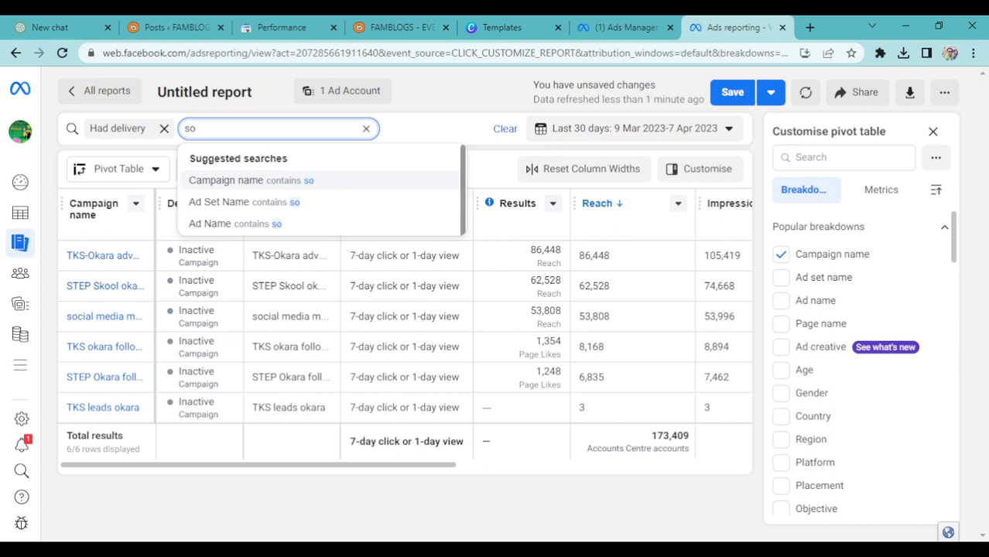
key("Return")
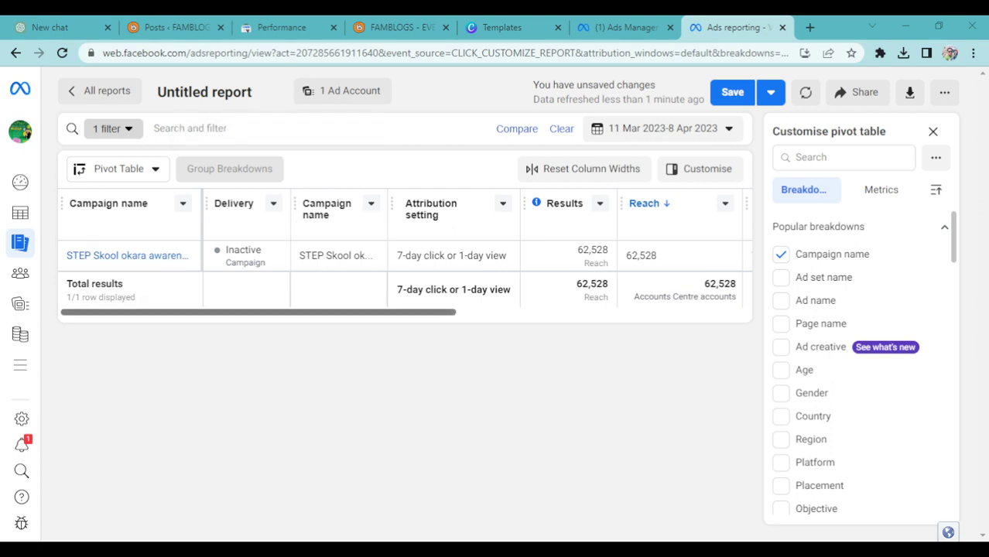
mouse_move(259, 313)
left_mouse_down()
mouse_move(560, 312)
mouse_move(251, 313)
left_mouse_up()
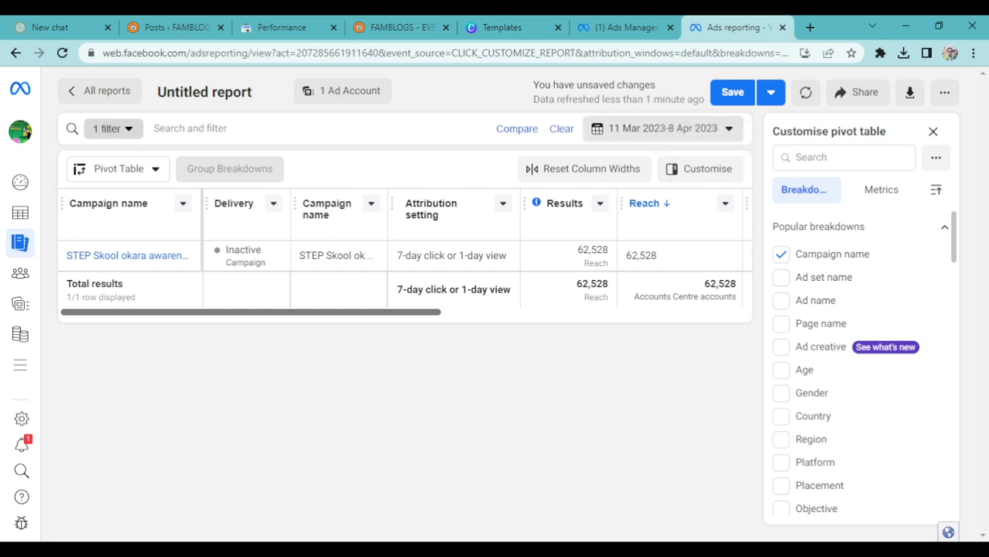
left_click(663, 129)
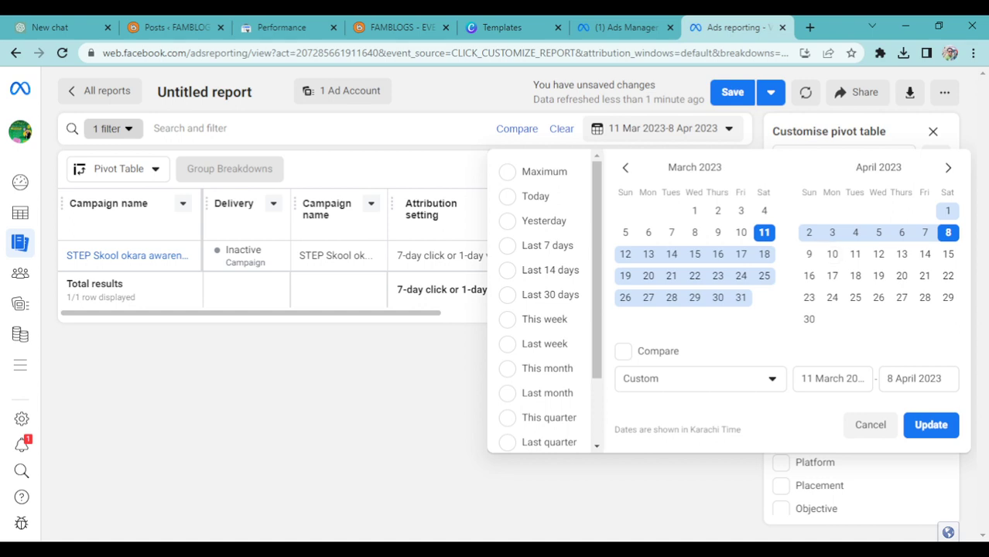
left_click(931, 425)
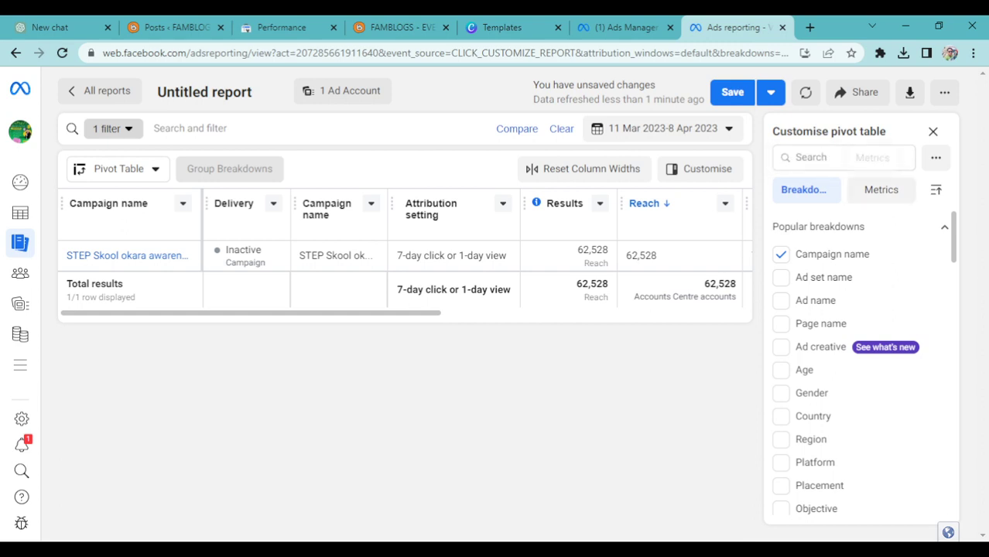
Remove the Amount spent metric from the pivot table and add the Frequency metric
mouse_move(832, 254)
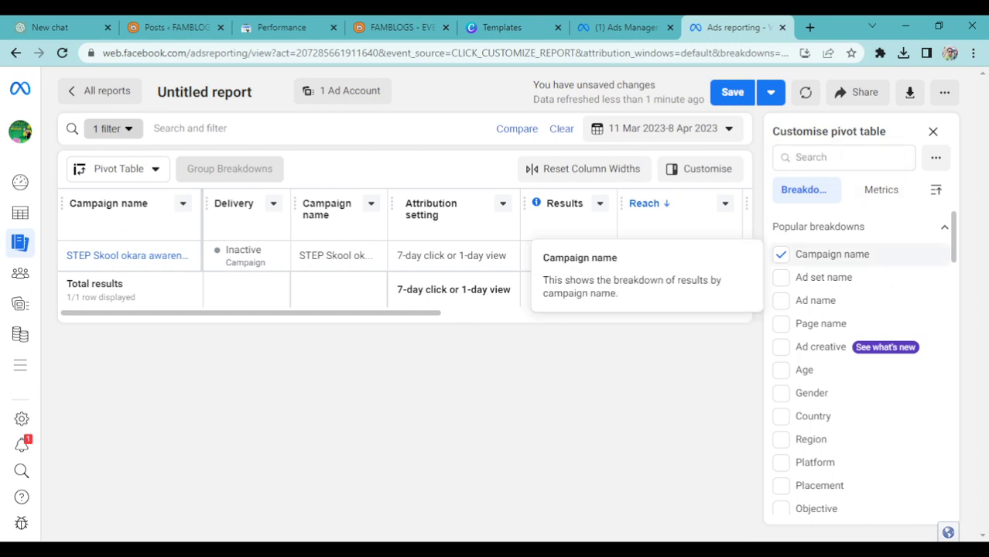
scroll(860, 364, "down", 5)
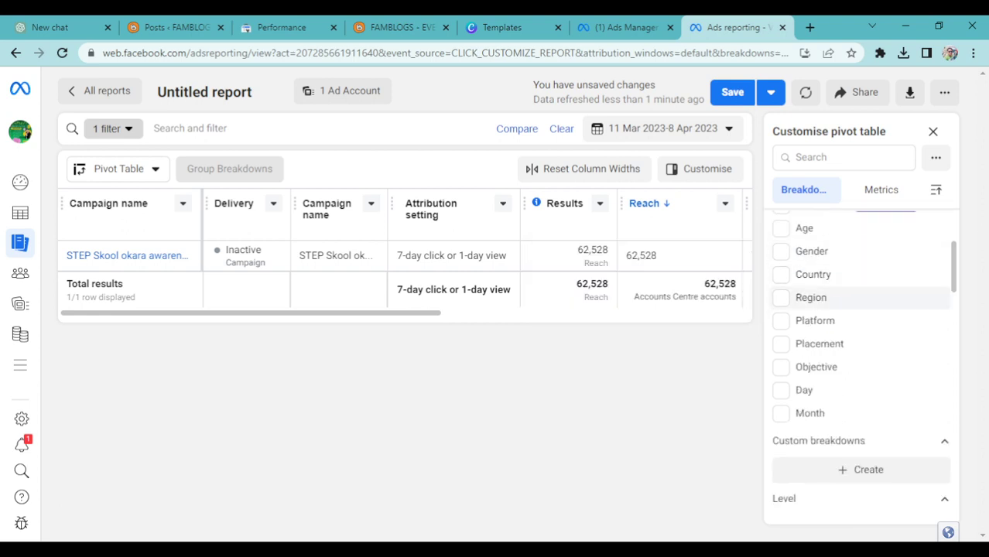
scroll(859, 399, "down", 8)
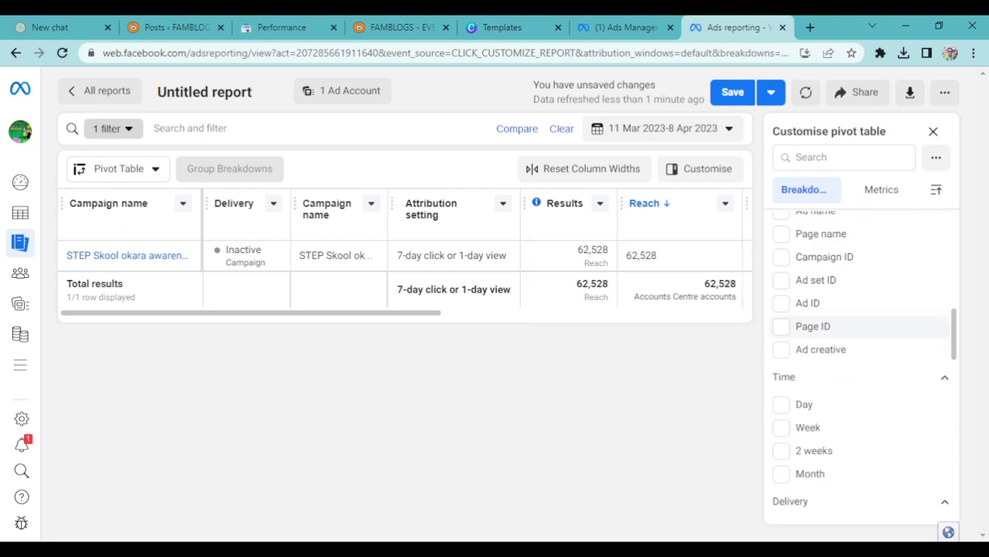
scroll(859, 399, "up", 12)
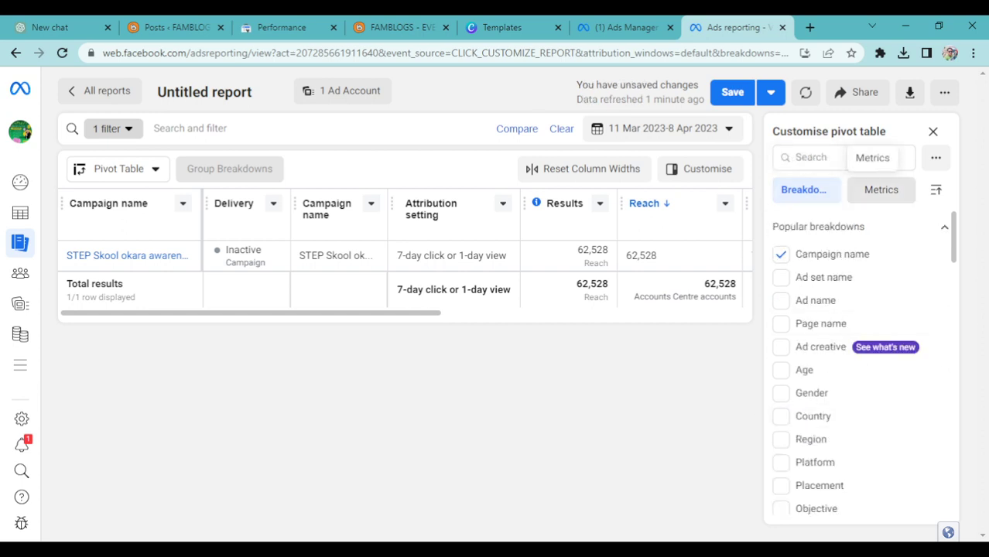
left_click(881, 190)
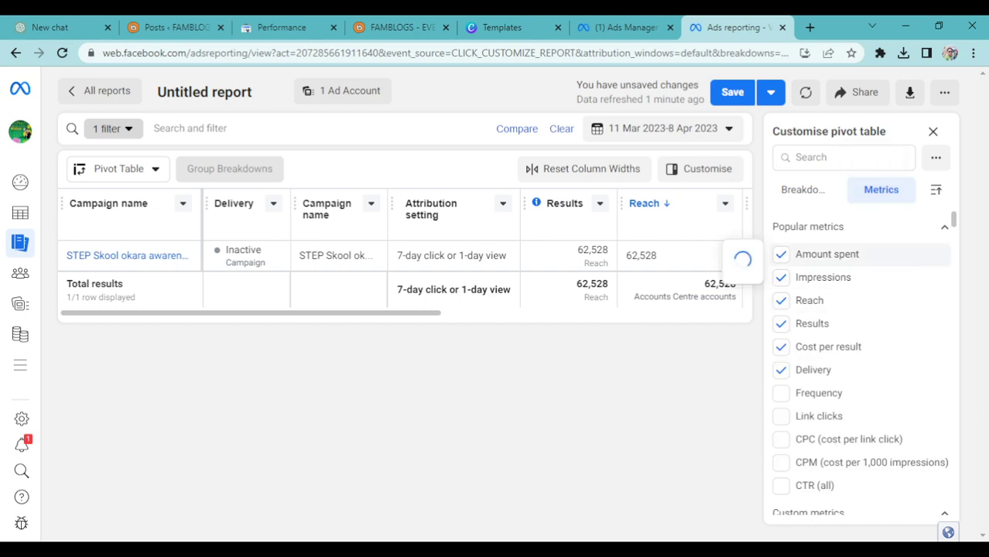
left_click(781, 255)
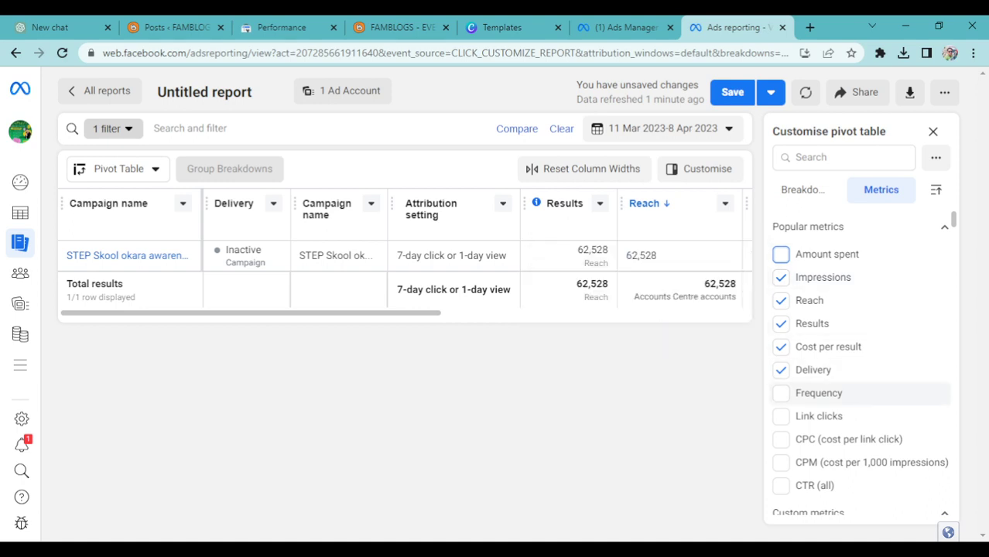
mouse_move(828, 347)
scroll(859, 402, "down", 1)
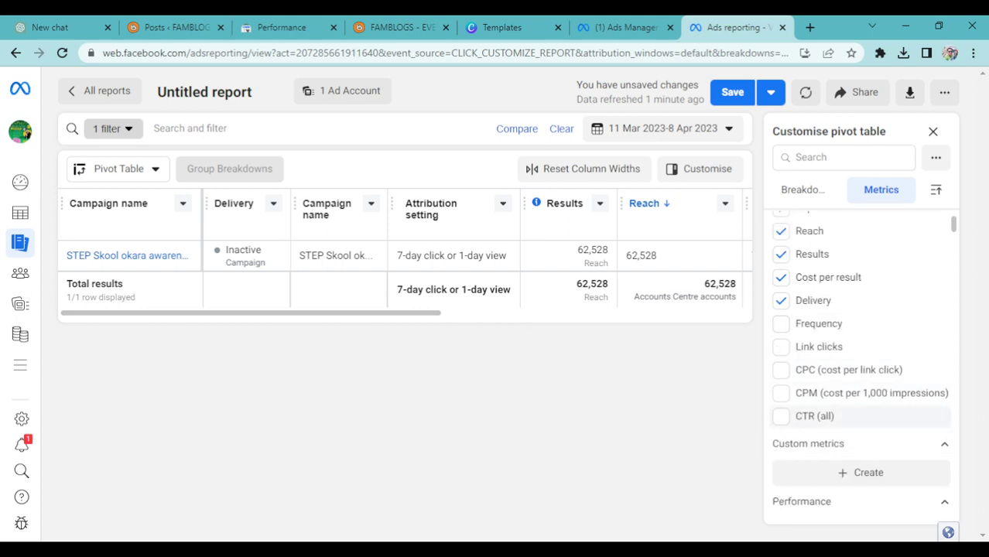
scroll(859, 415, "up", 1)
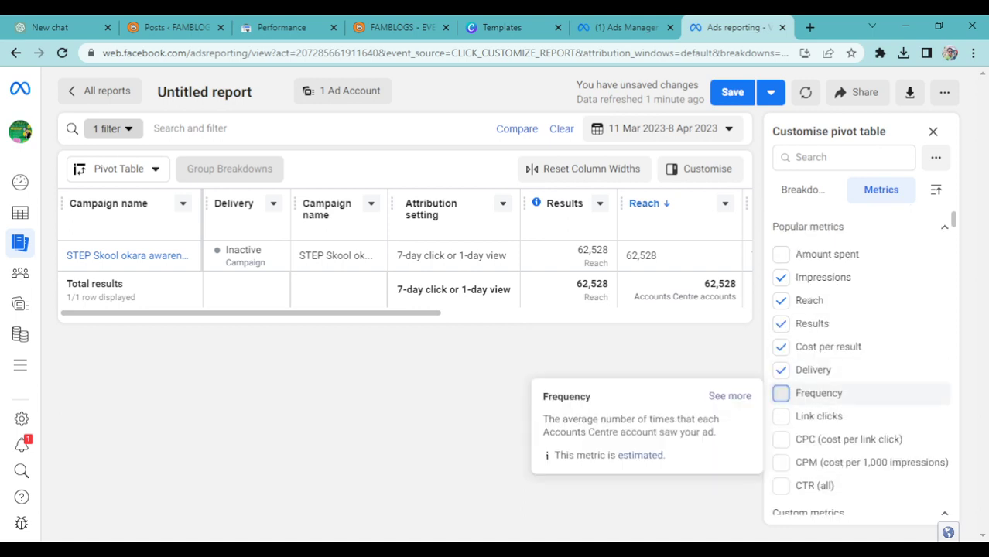
left_click(782, 393)
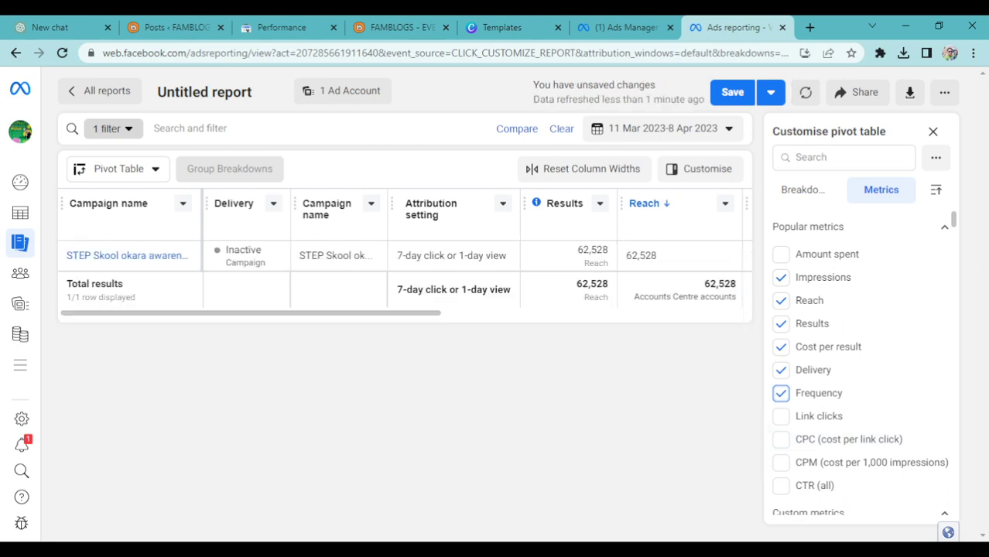
Remove the Attribution setting, Quality ranking, Engagement rate ranking, Conversion rate ranking and Cost per result metrics from the pivot table
scroll(859, 393, "down", 3)
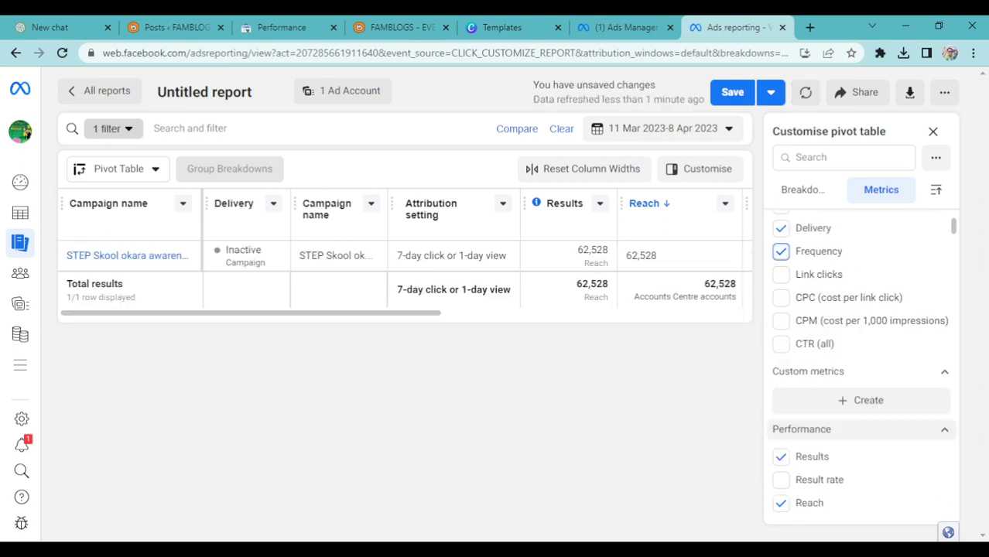
scroll(859, 428, "down", 1)
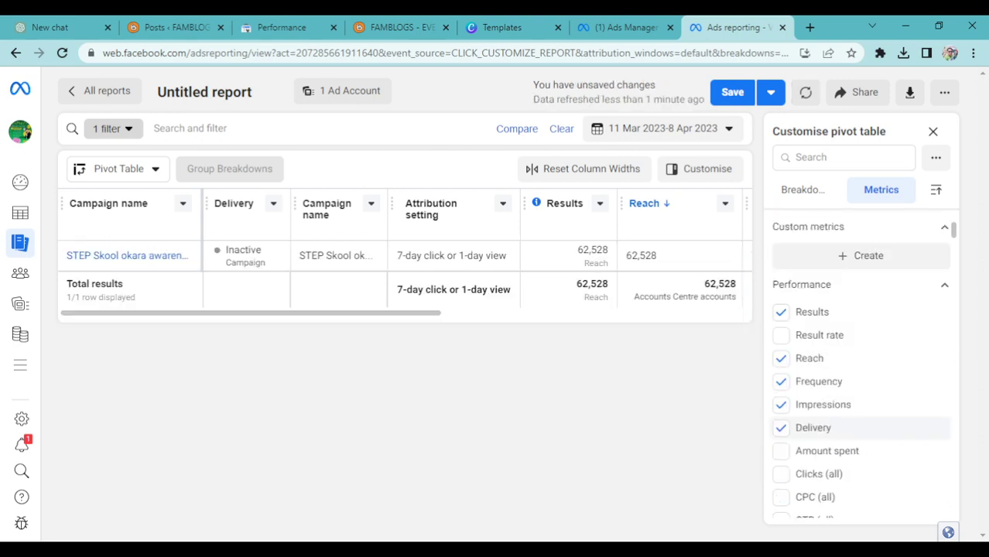
scroll(859, 428, "down", 3)
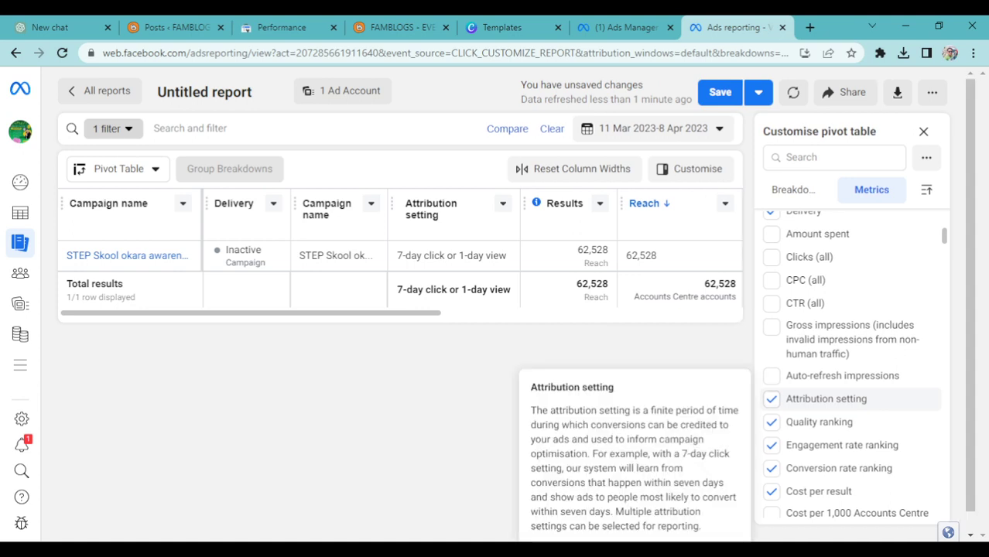
left_click(769, 399)
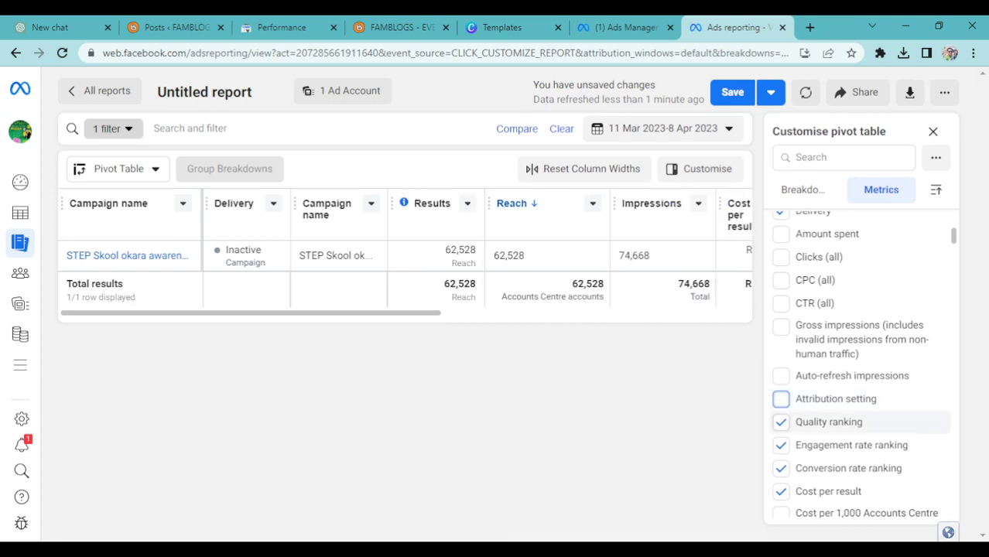
left_click(769, 422)
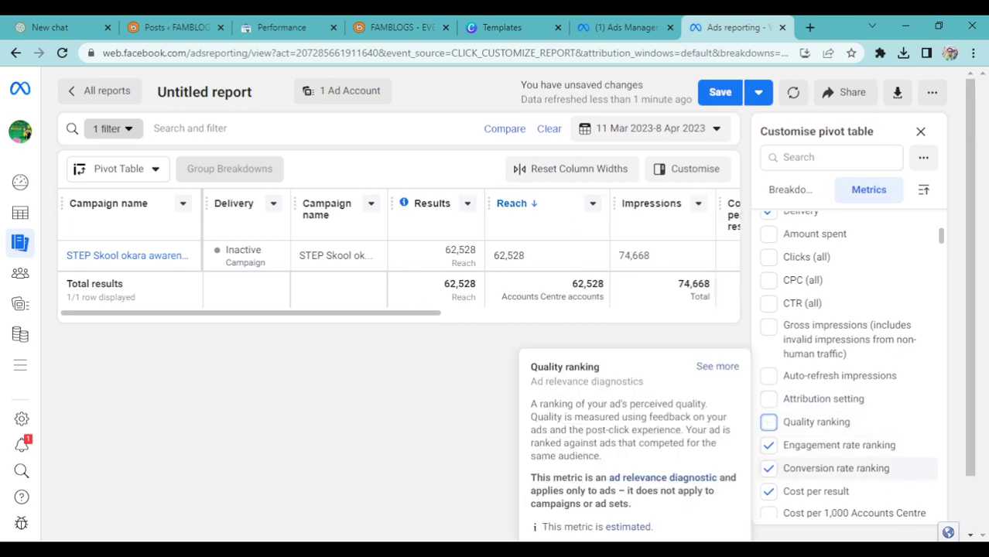
left_click(781, 445)
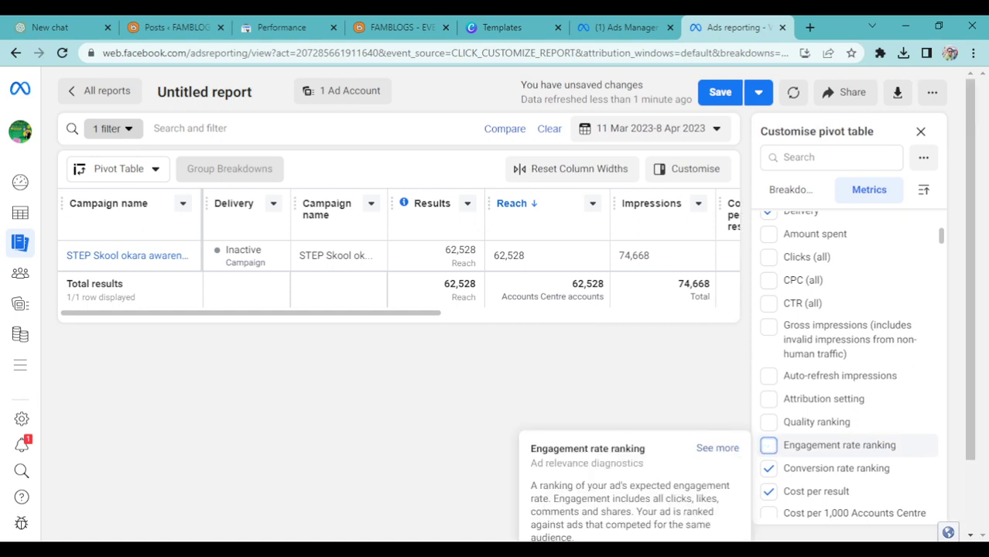
left_click(769, 468)
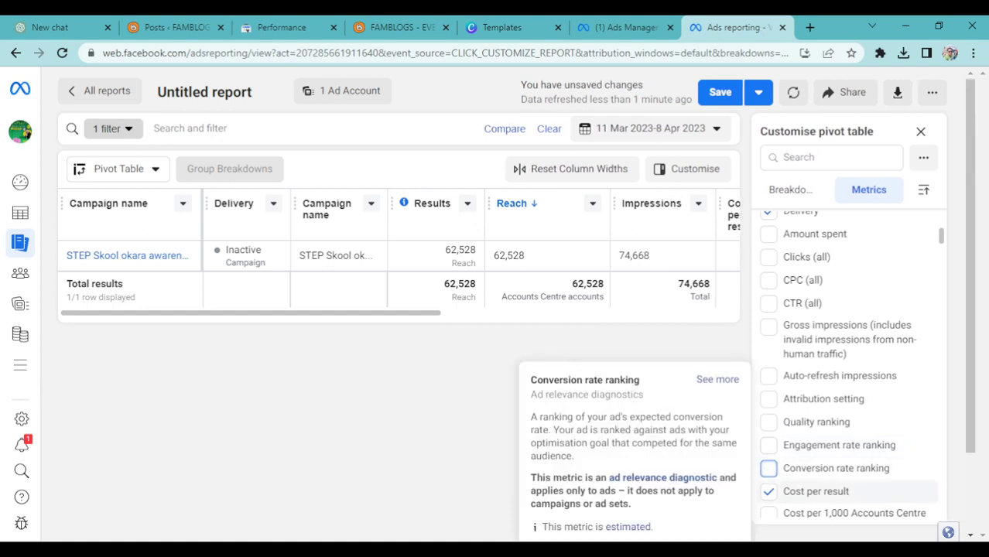
left_click(781, 492)
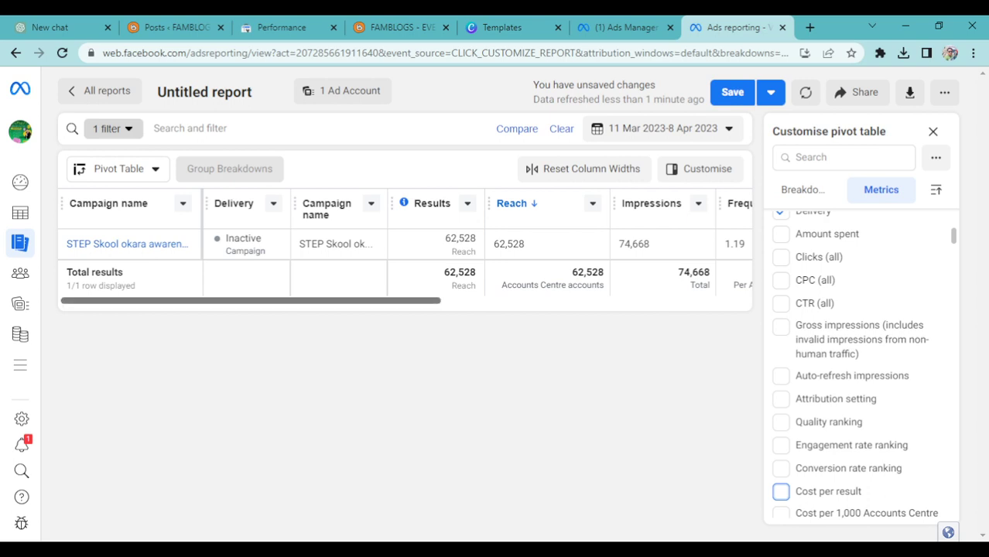
Review the columns across the pivot table and the engagement metrics on offer
left_click_drag(372, 301, 472, 301)
left_click_drag(401, 301, 449, 301)
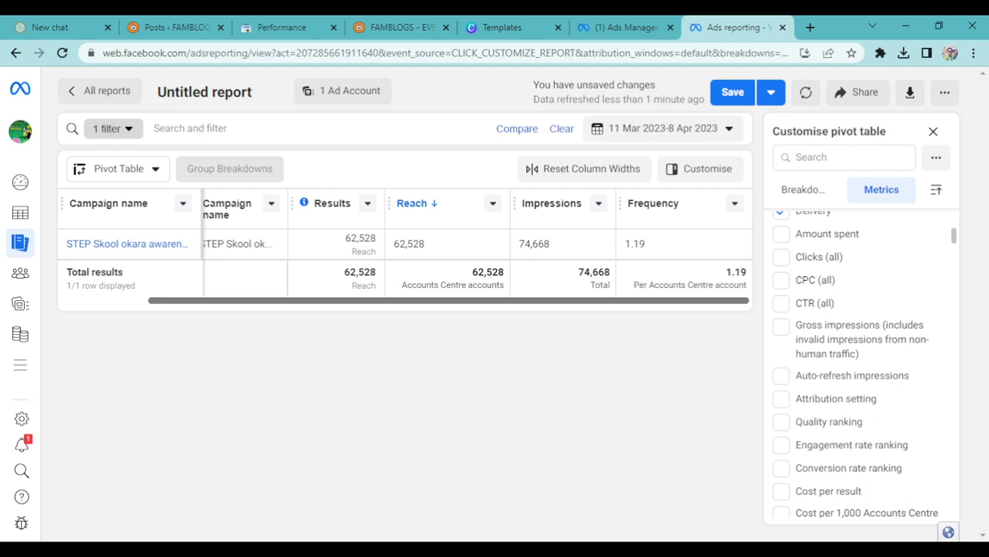
scroll(860, 364, "down", 5)
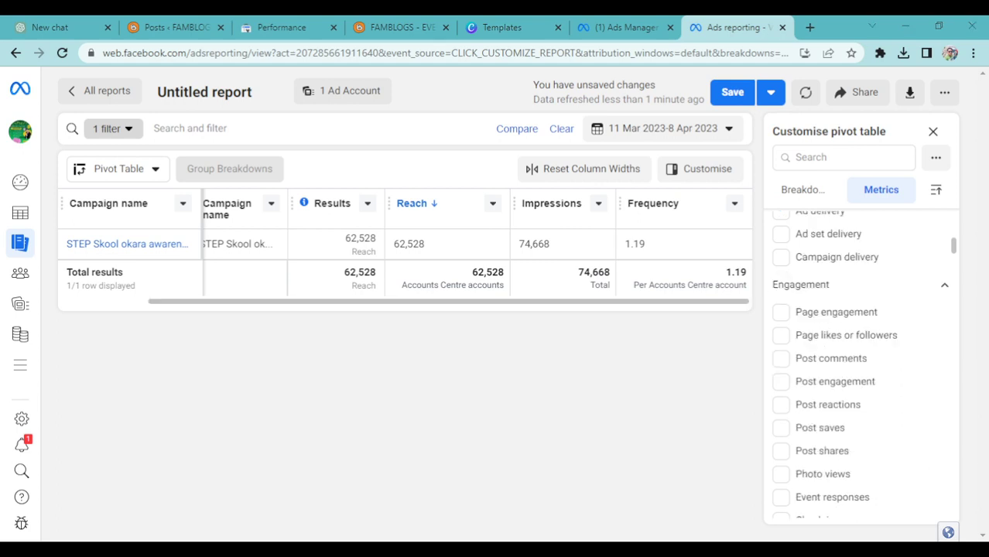
scroll(449, 248, "left", 2)
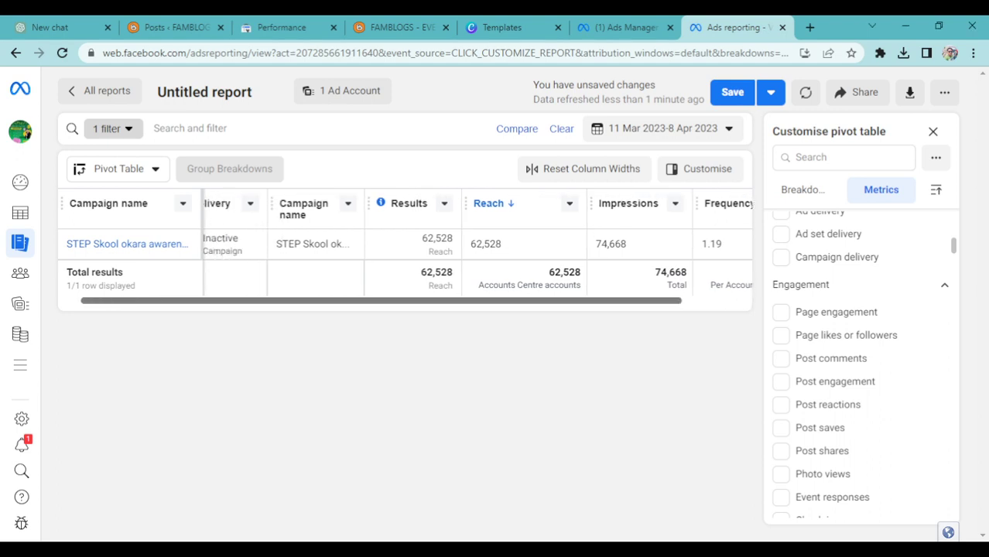
scroll(449, 248, "right", 2)
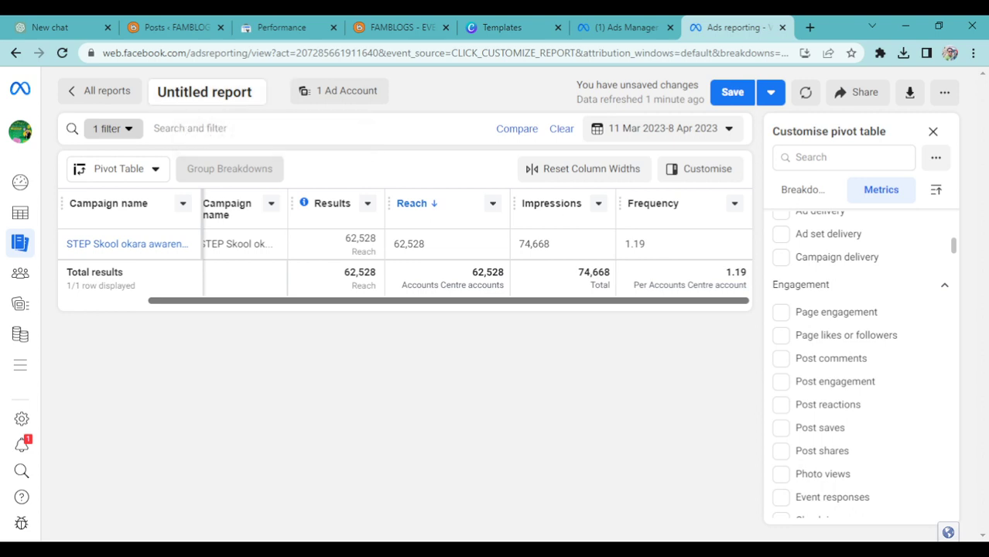
left_click_drag(254, 92, 157, 92)
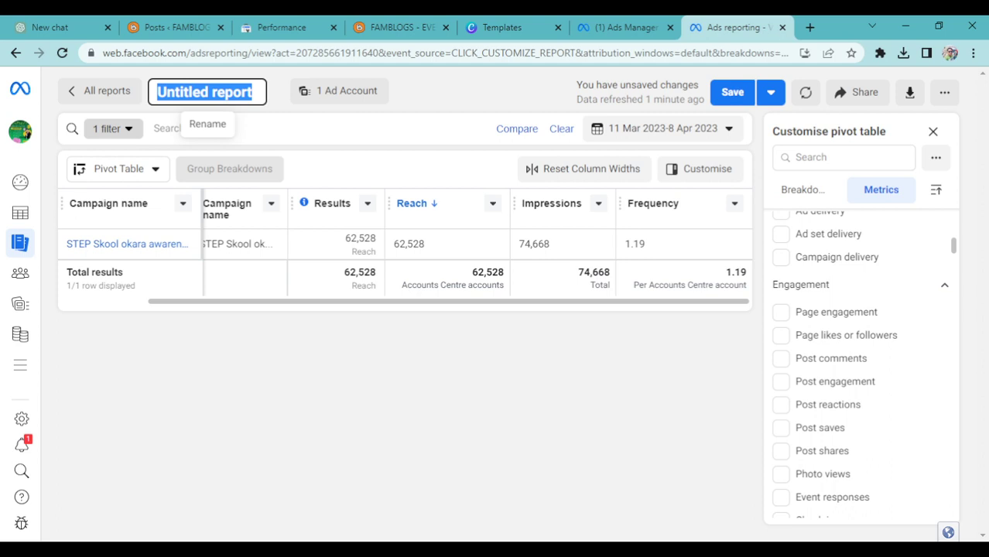
left_click(230, 164)
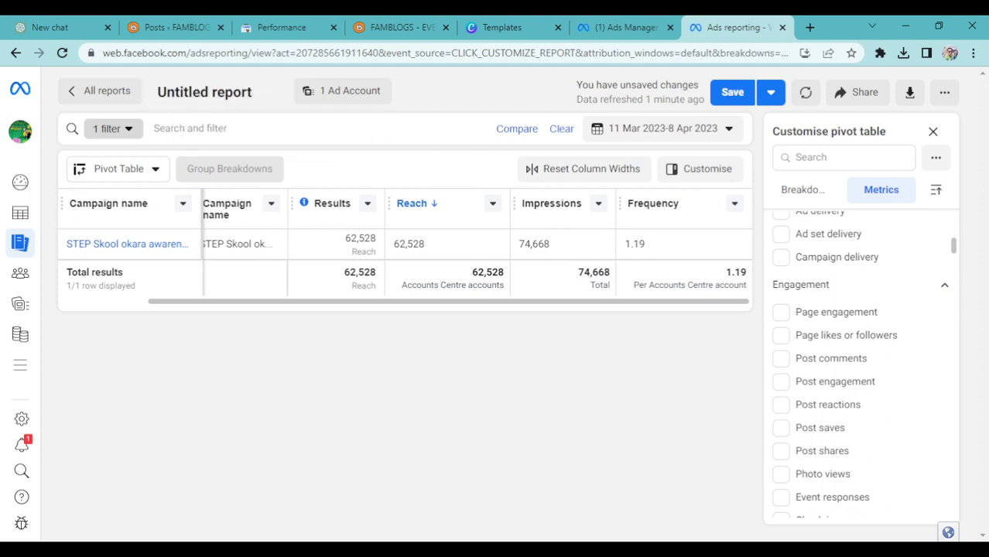
left_click(181, 93)
left_click(181, 92)
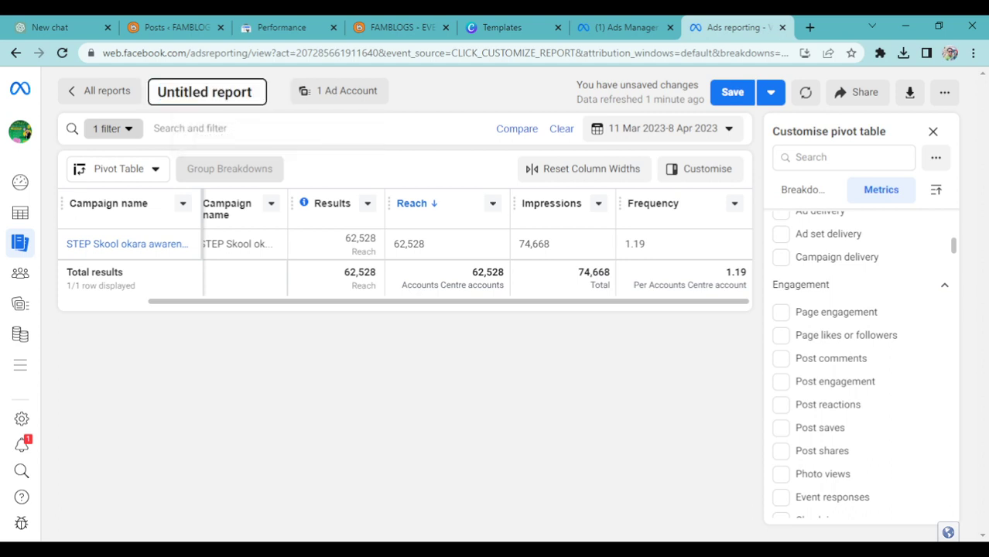
left_click(443, 92)
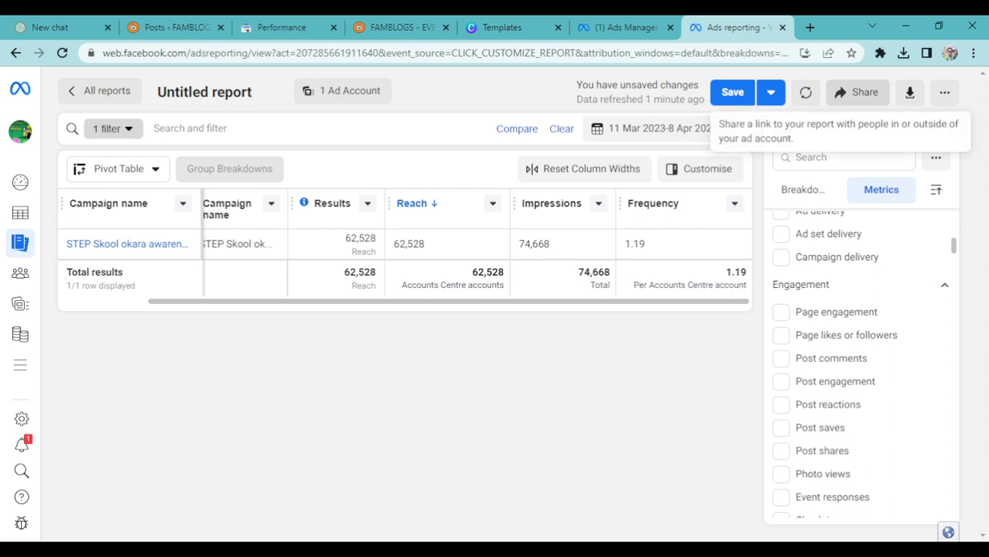
View the options for sharing a link to the report and dismiss them
left_click(857, 92)
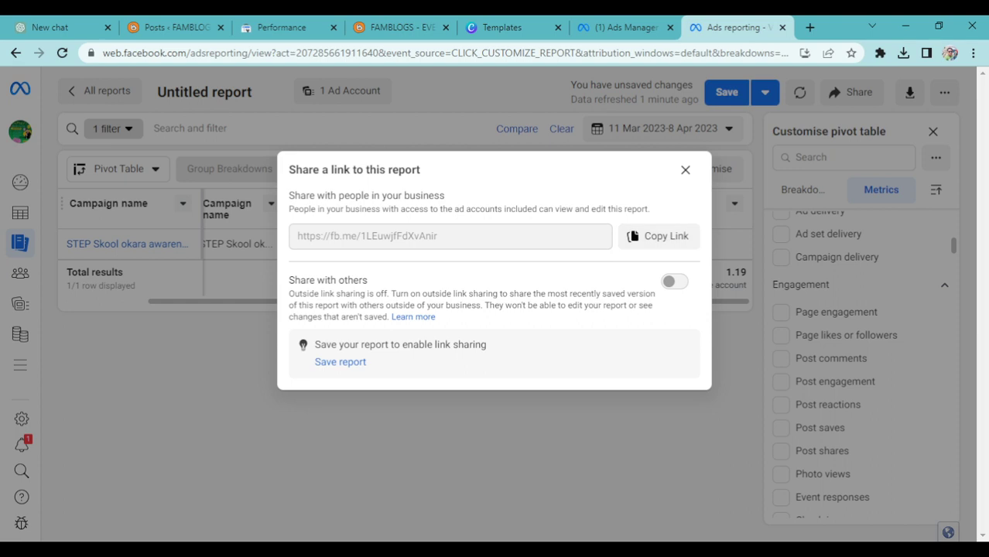
left_click(685, 170)
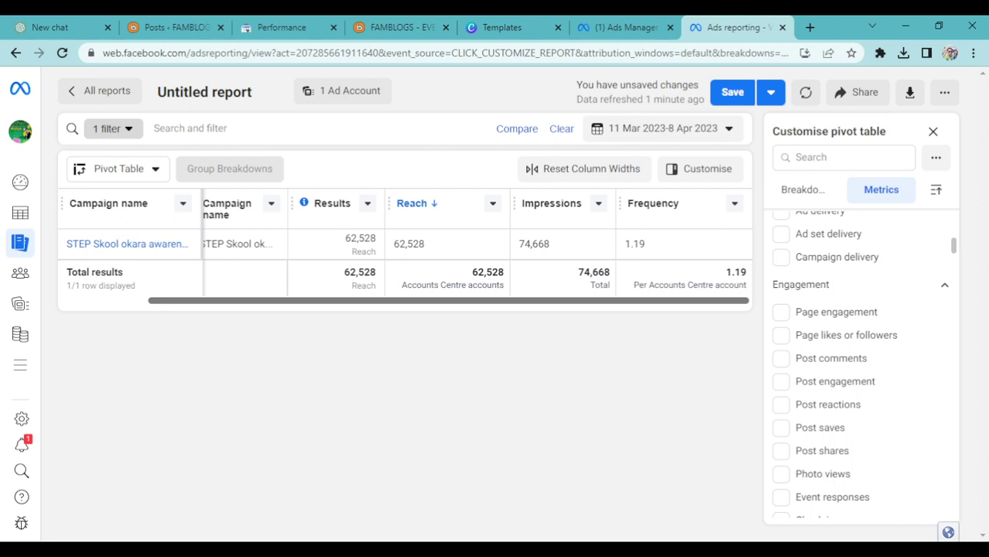
Export the report as CSV (.csv) under its default name, and choose Image (.png) as the format for another export
left_click(933, 131)
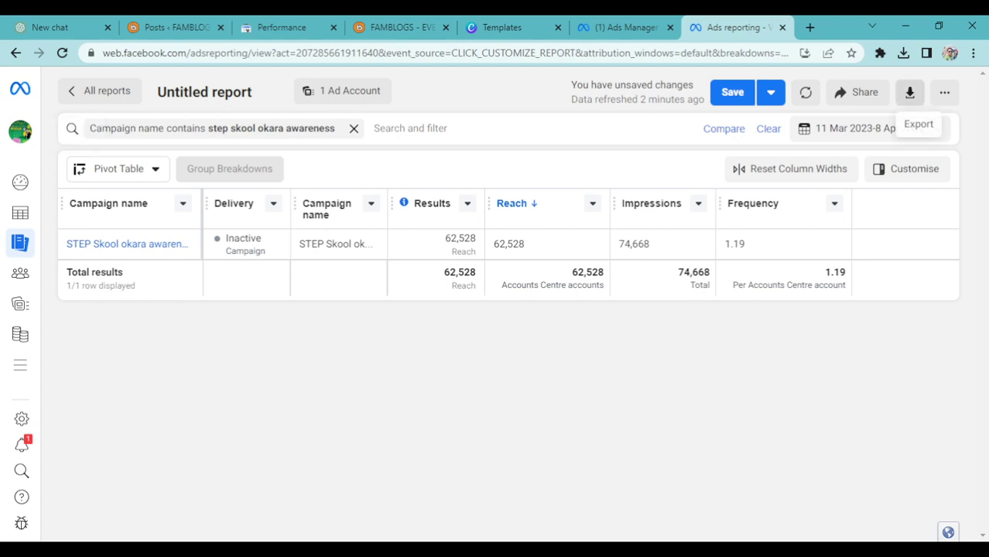
left_click(911, 93)
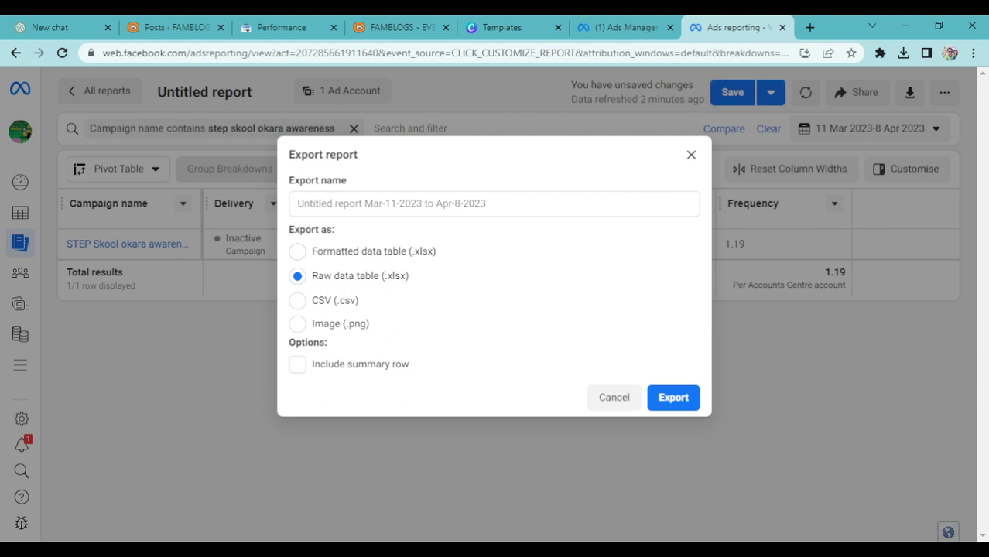
left_click(494, 205)
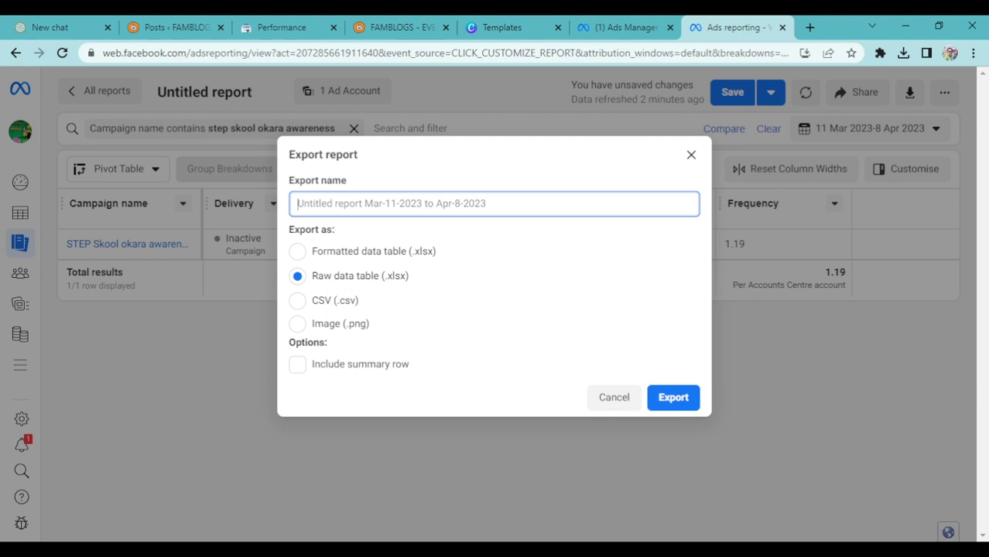
left_click(298, 302)
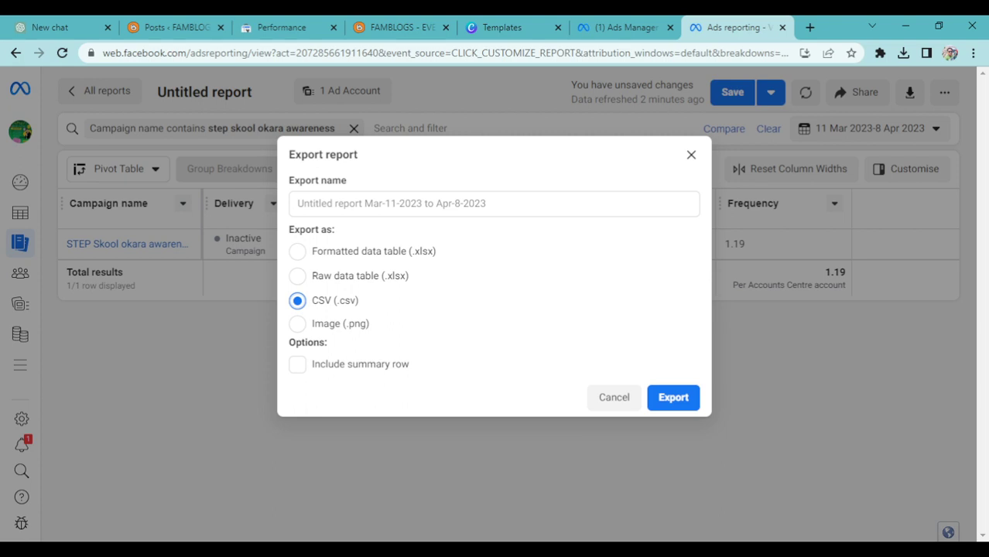
left_click(674, 398)
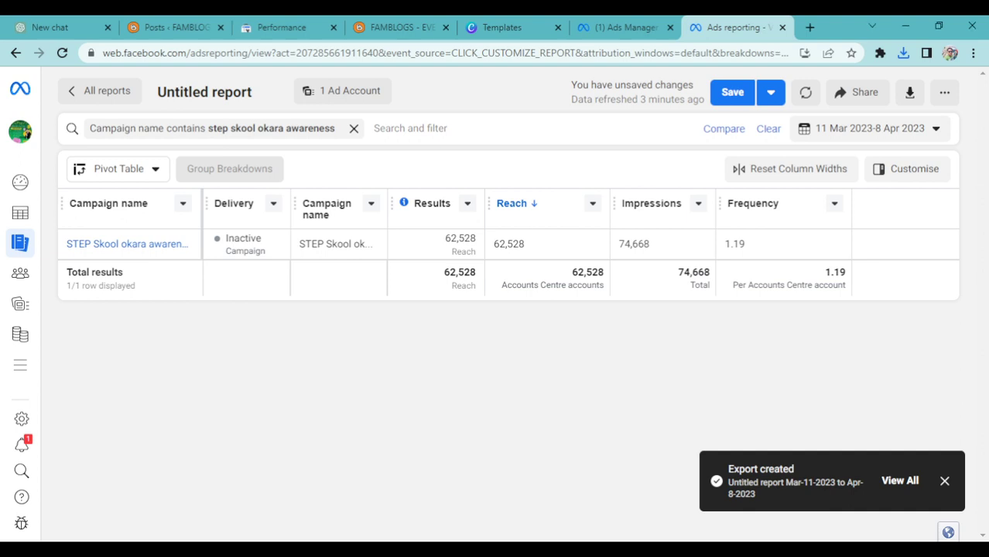
left_click(909, 92)
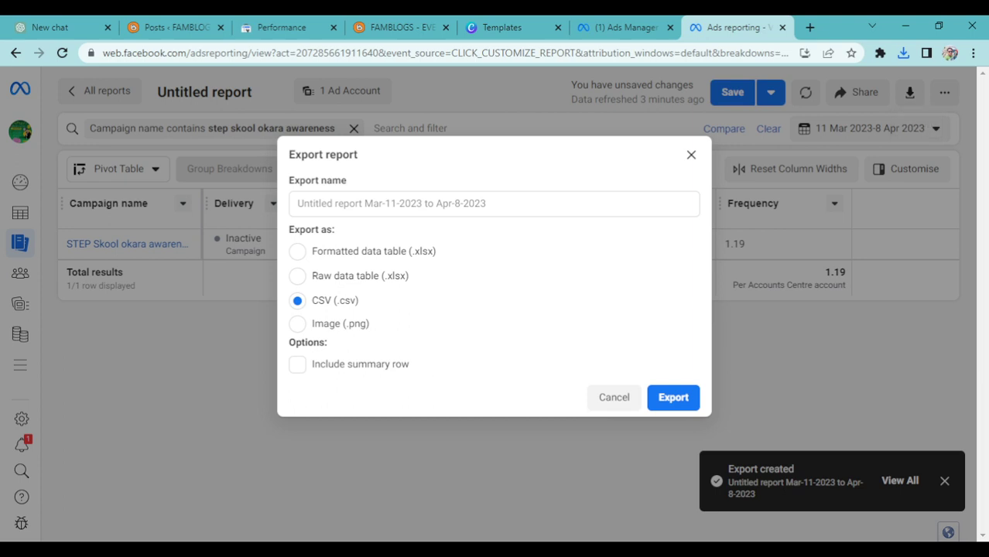
left_click(297, 323)
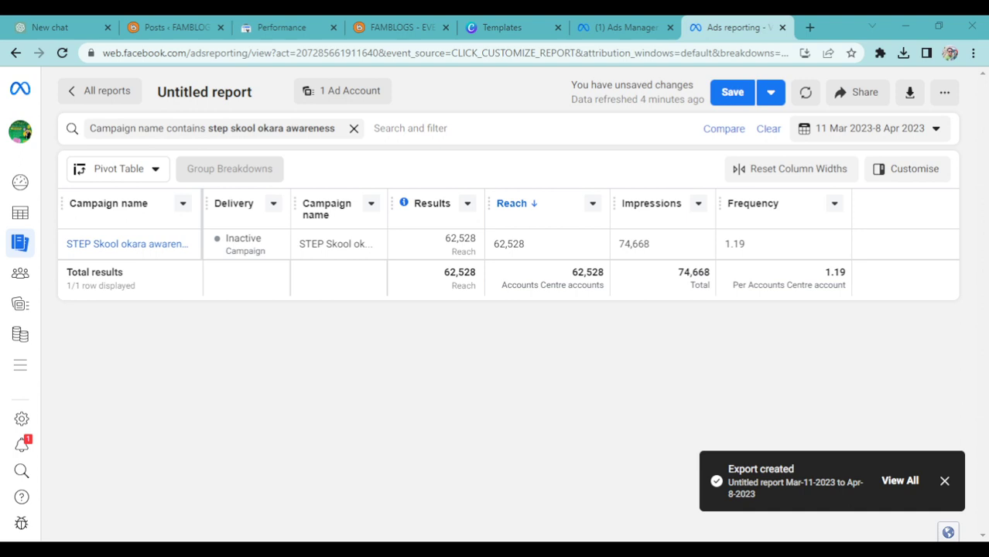
Display the report as a bar chart and switch it to the trend chart
left_click(118, 168)
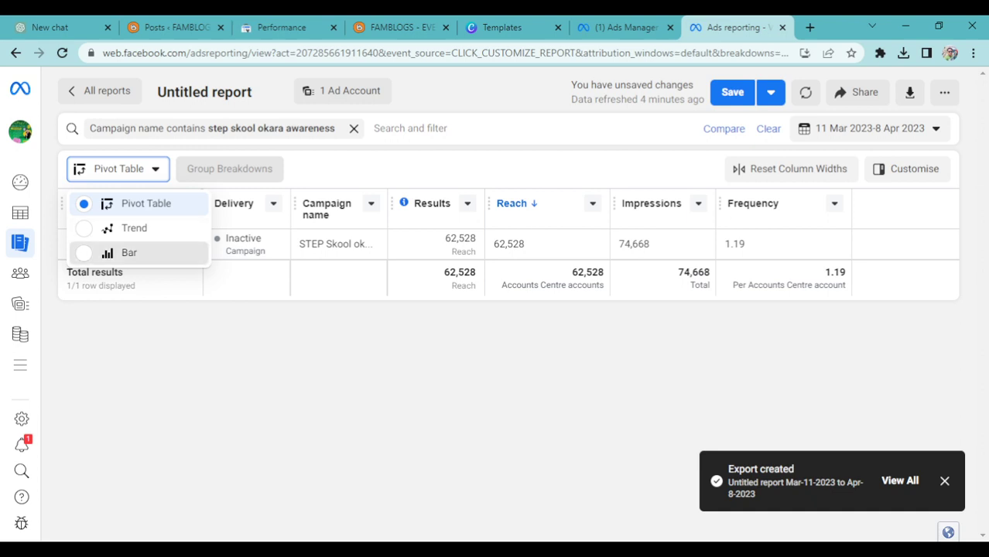
left_click(124, 252)
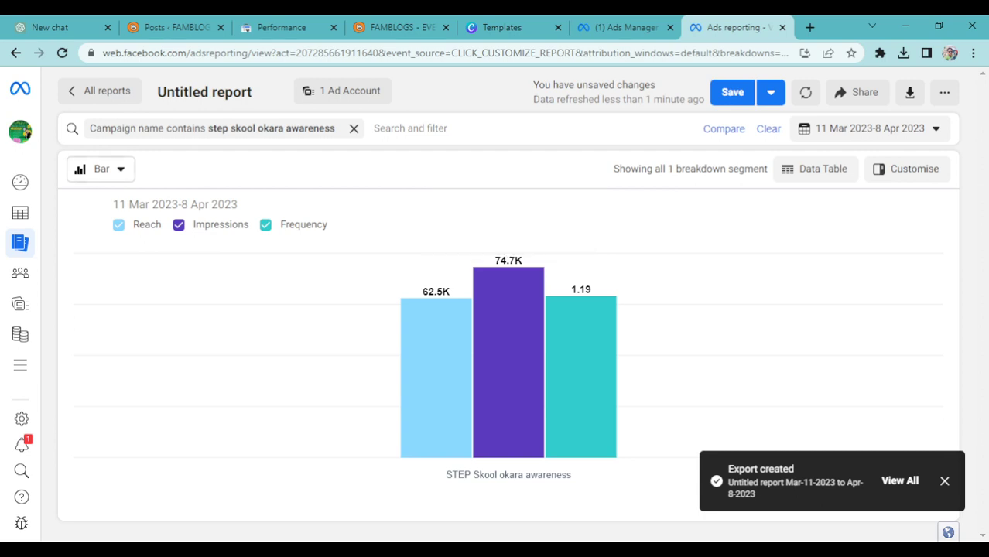
left_click(101, 169)
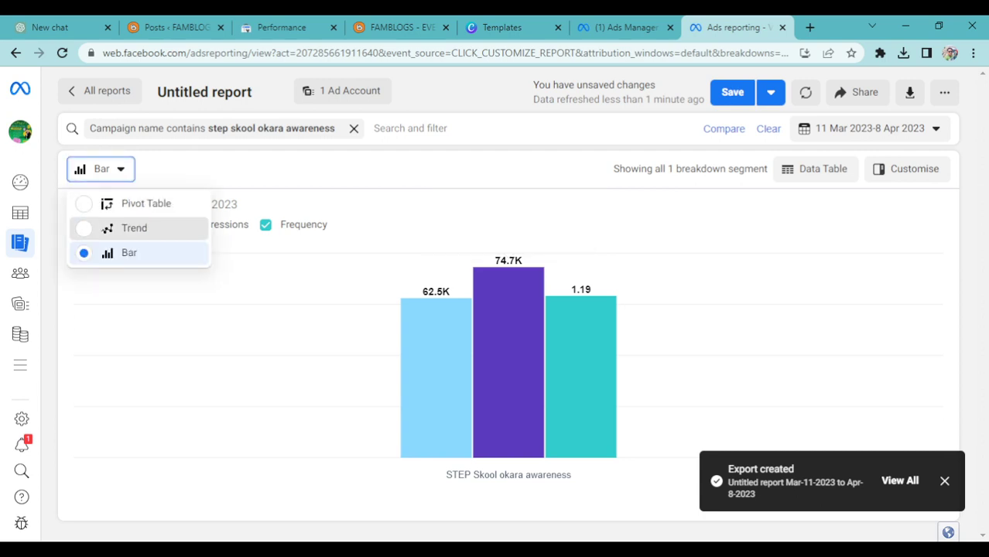
left_click(124, 228)
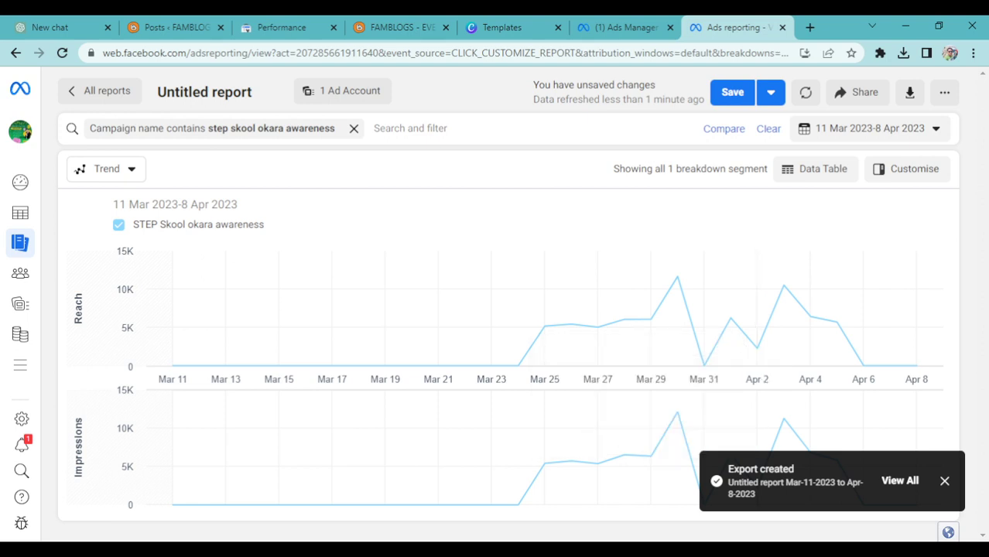
left_click(945, 481)
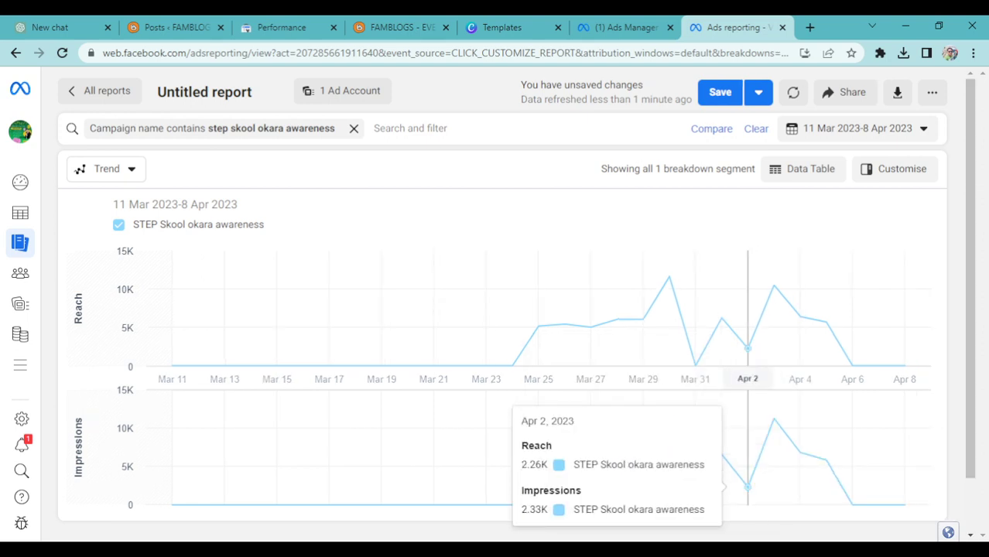